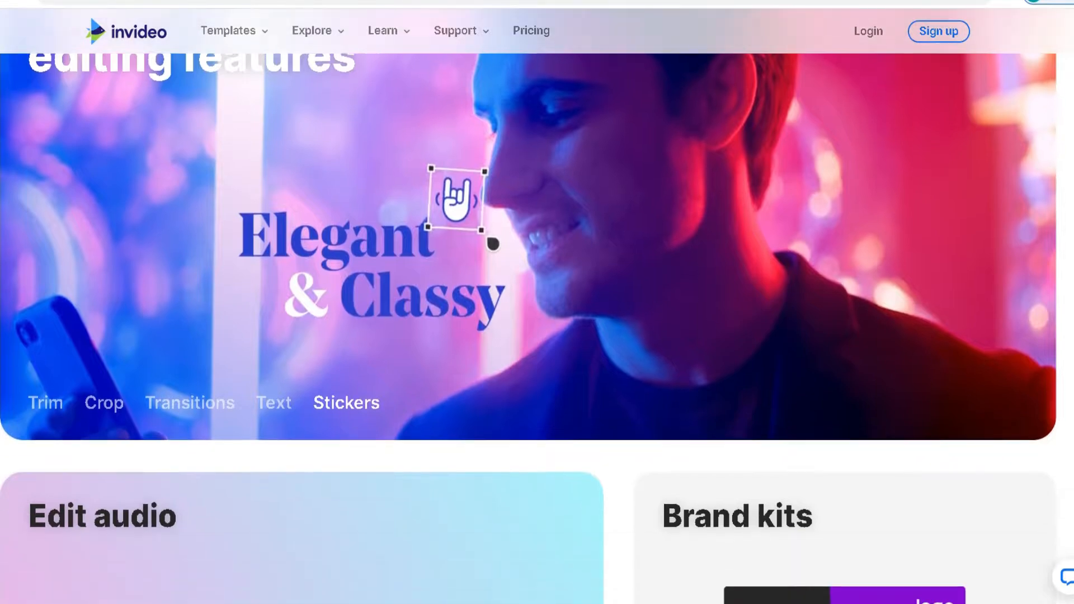
# - Examine the InVideo homepage sections on editing features and the three ways to start creating videos
pyautogui.scroll(-7, 537, 302)
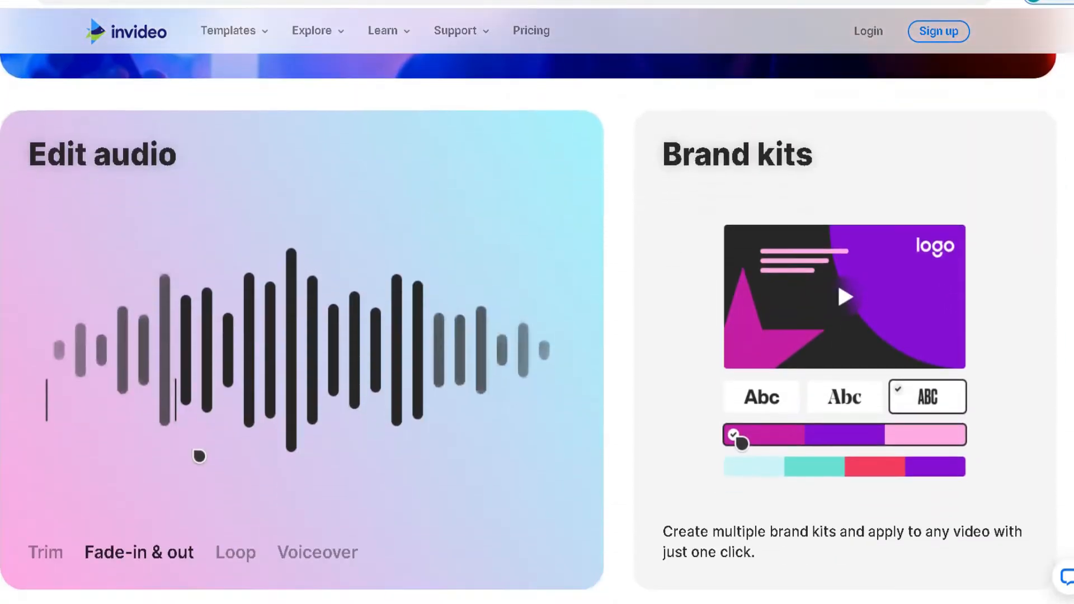
pyautogui.scroll(-6, 537, 302)
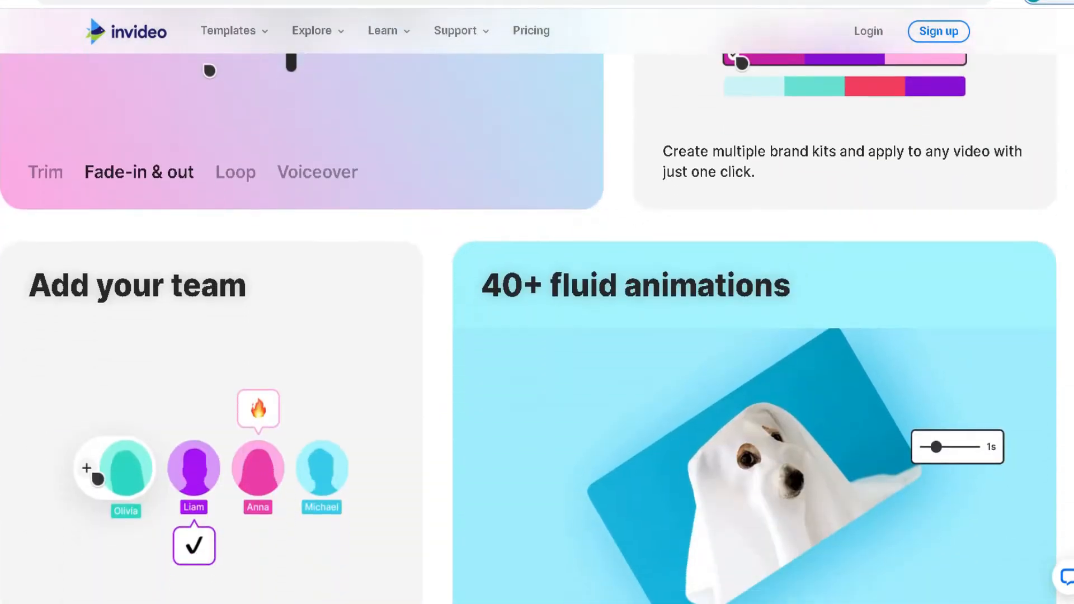
pyautogui.scroll(-7, 537, 302)
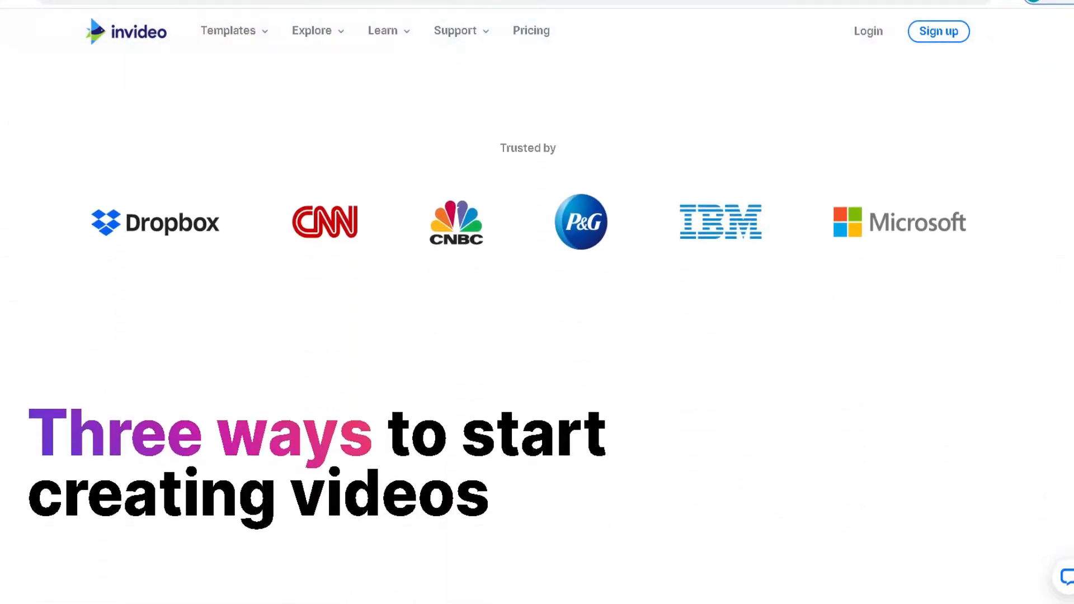
pyautogui.scroll(-7, 537, 302)
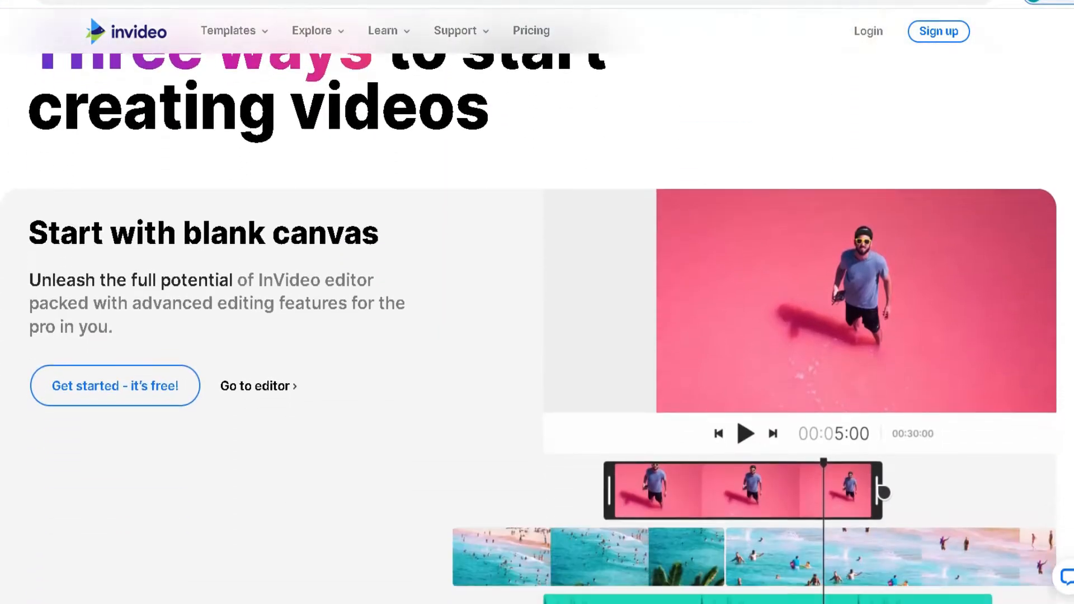
pyautogui.scroll(-7, 537, 302)
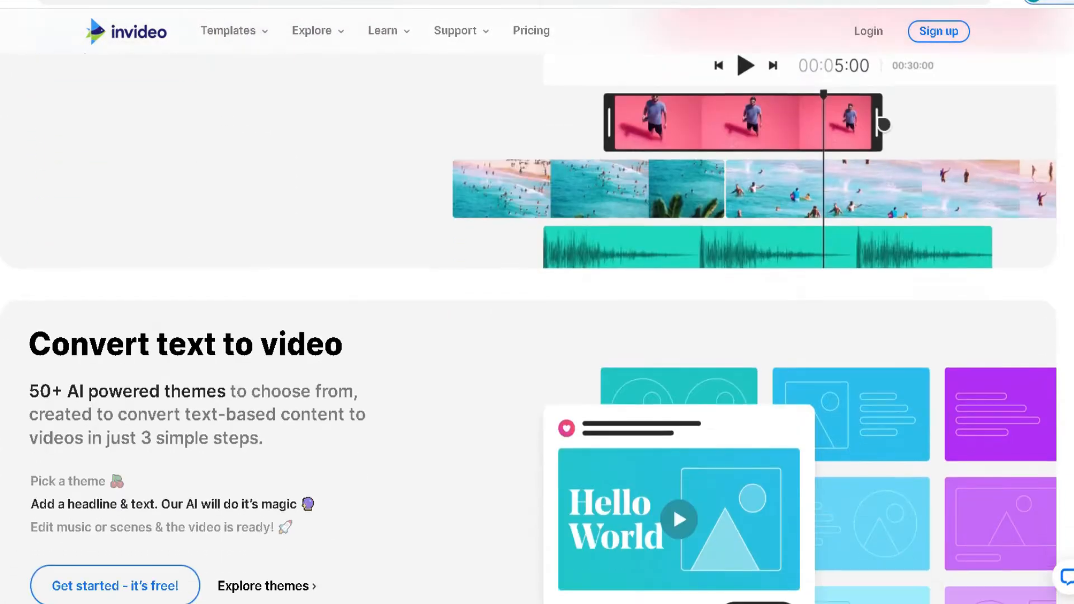
pyautogui.scroll(-5, 537, 302)
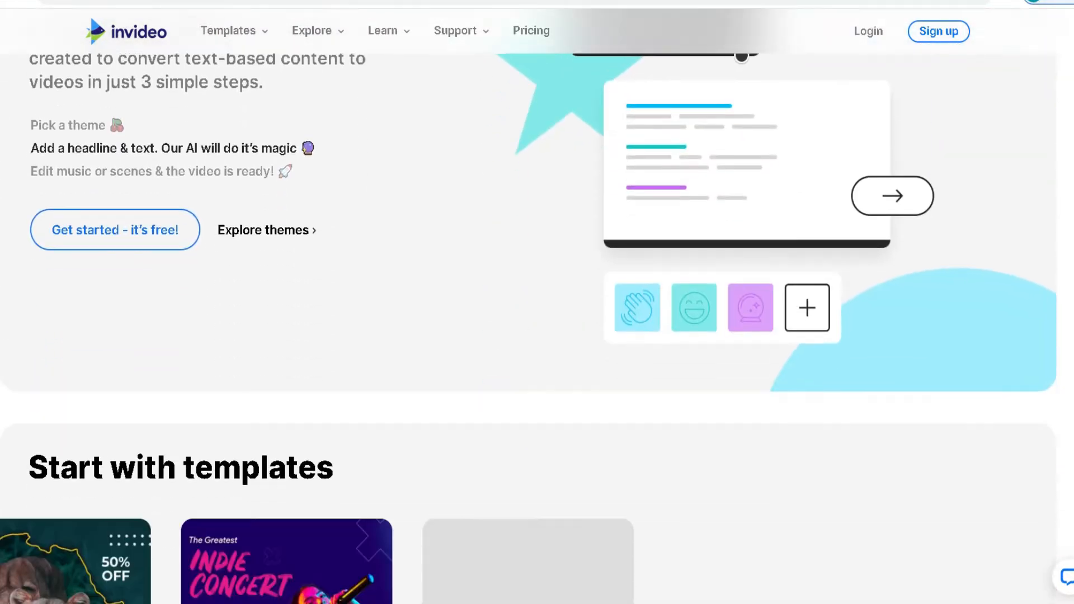
# - Review the pricing plans, customer reviews and Filmr section further down the homepage
pyautogui.scroll(-7, 537, 302)
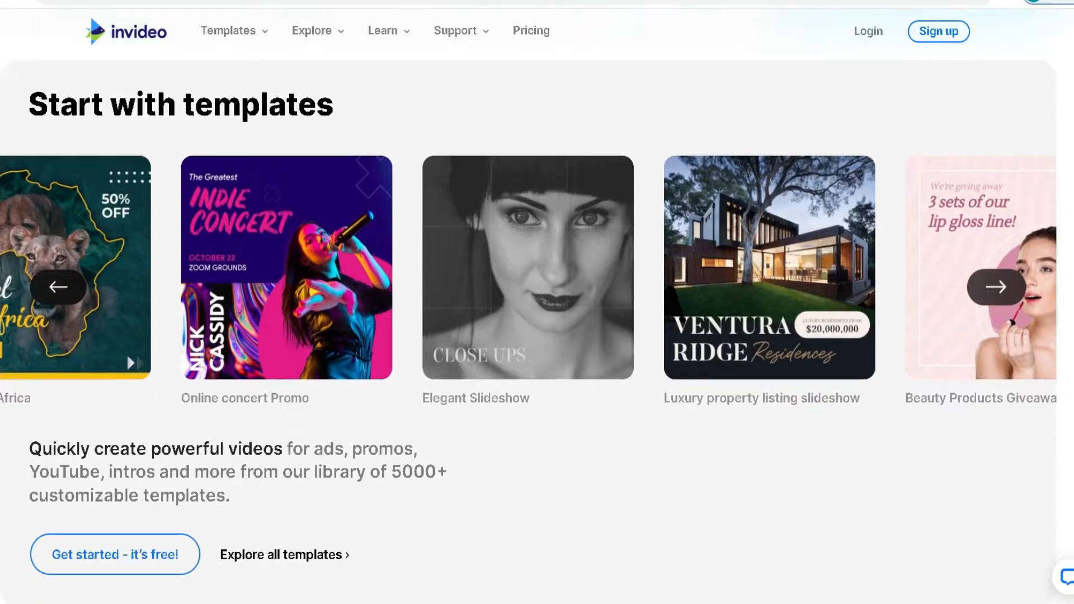
pyautogui.scroll(-7, 537, 302)
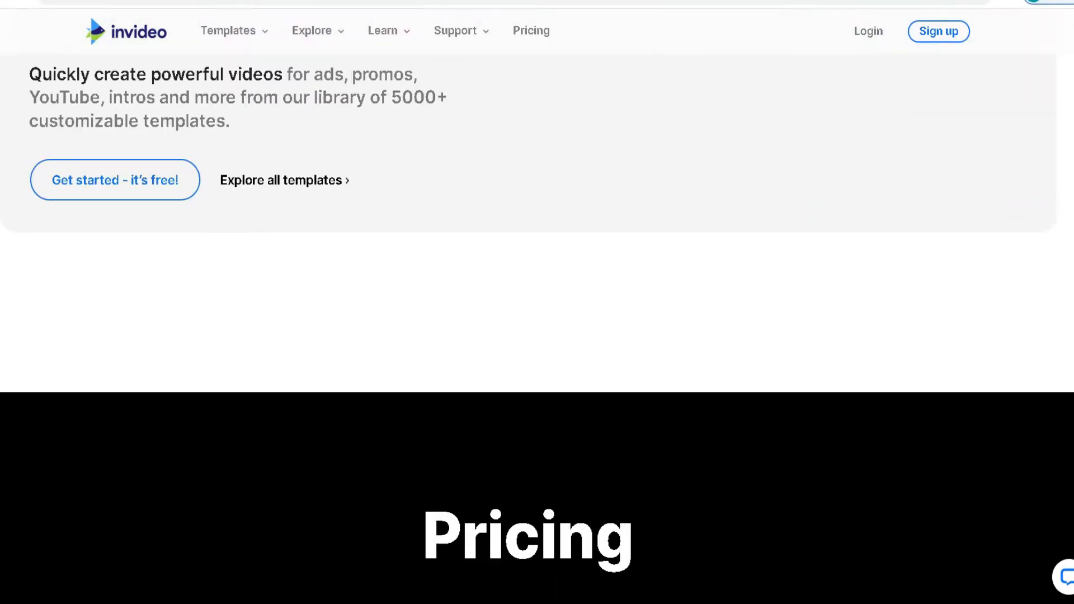
pyautogui.scroll(-6, 537, 302)
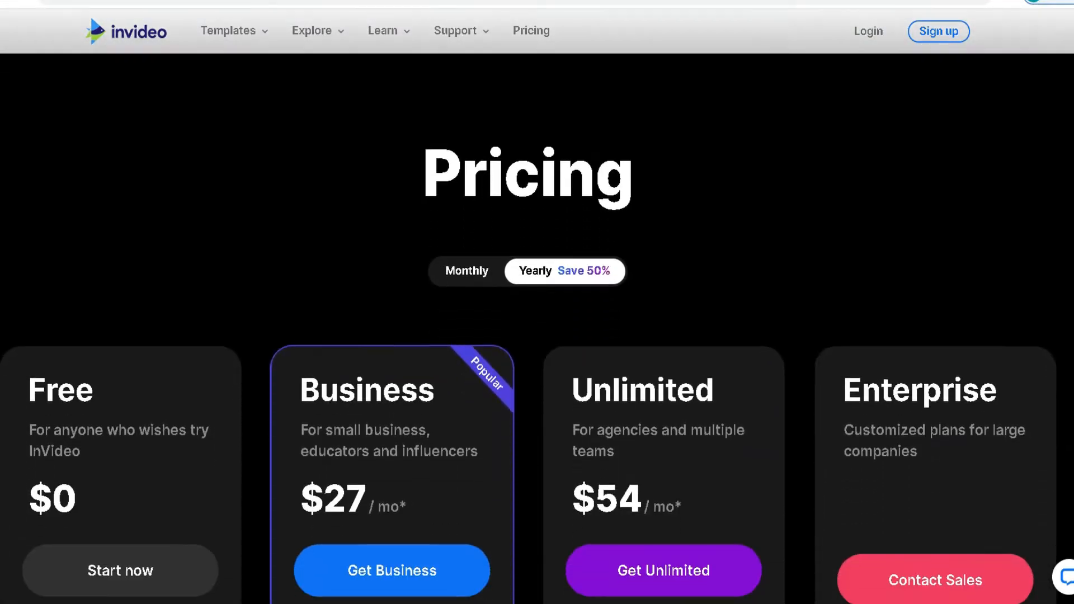
pyautogui.scroll(-7, 537, 302)
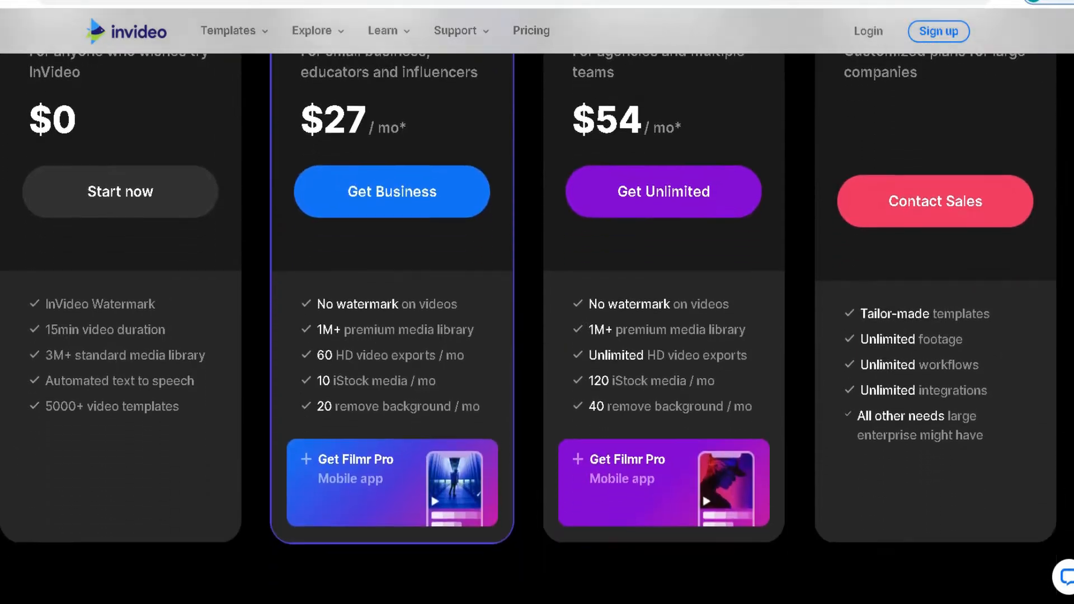
pyautogui.scroll(-7, 537, 302)
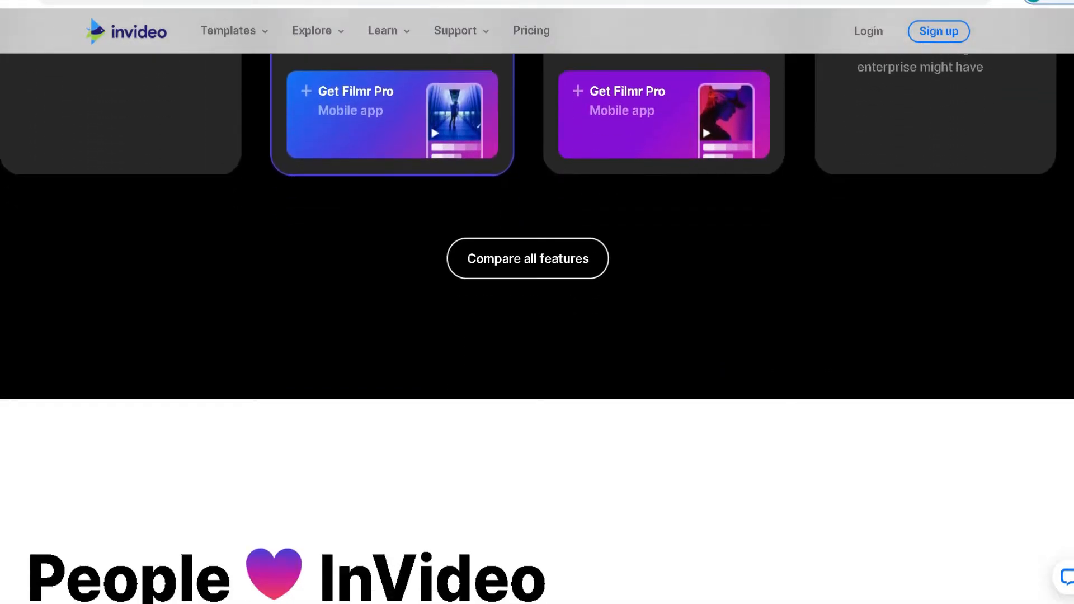
pyautogui.scroll(-7, 537, 302)
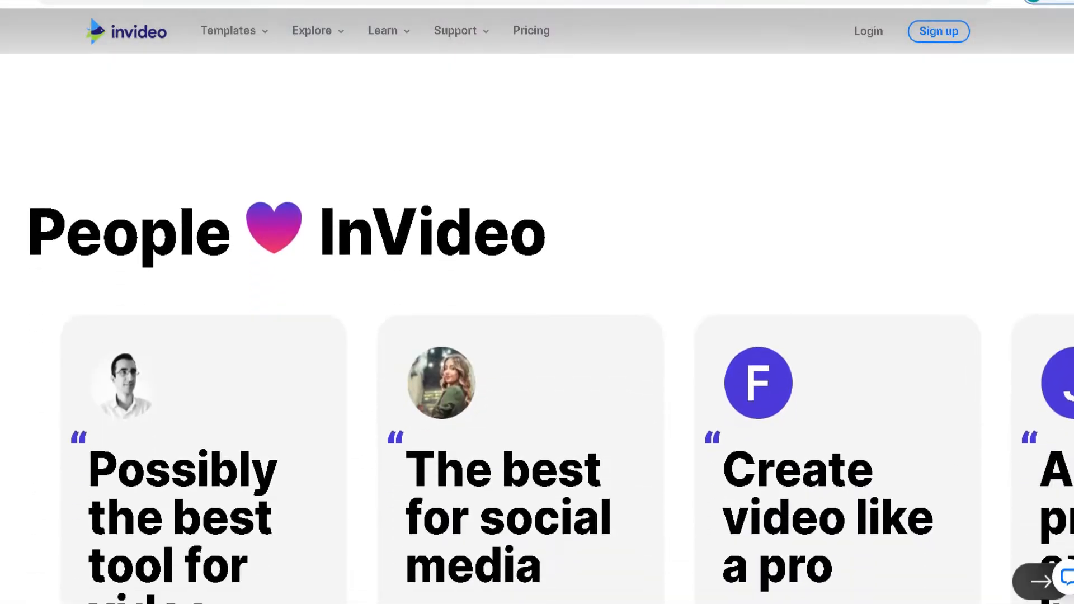
pyautogui.scroll(-7, 537, 302)
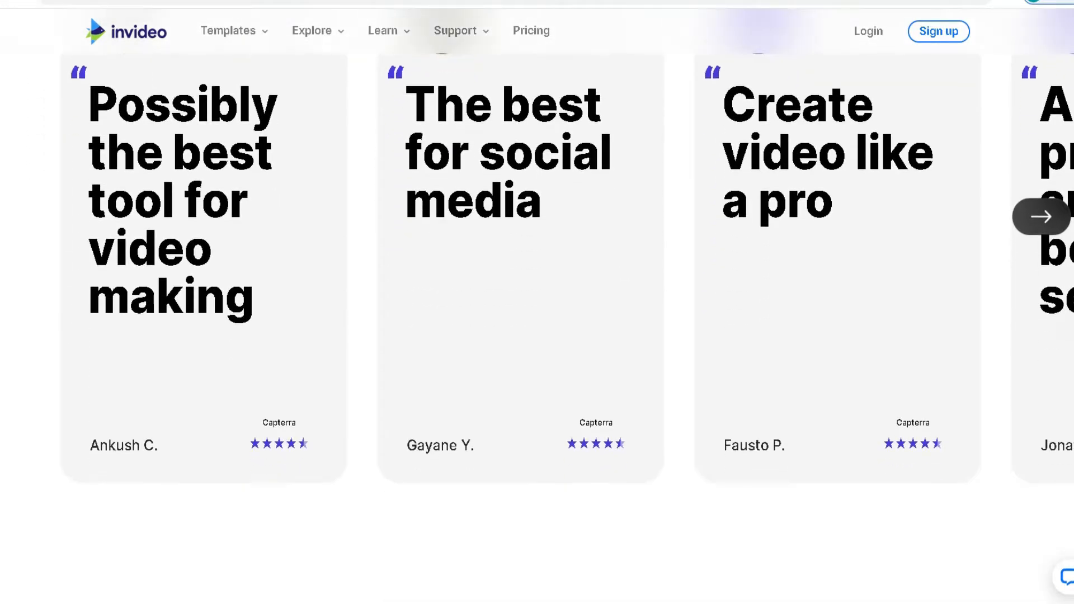
pyautogui.scroll(-7, 537, 302)
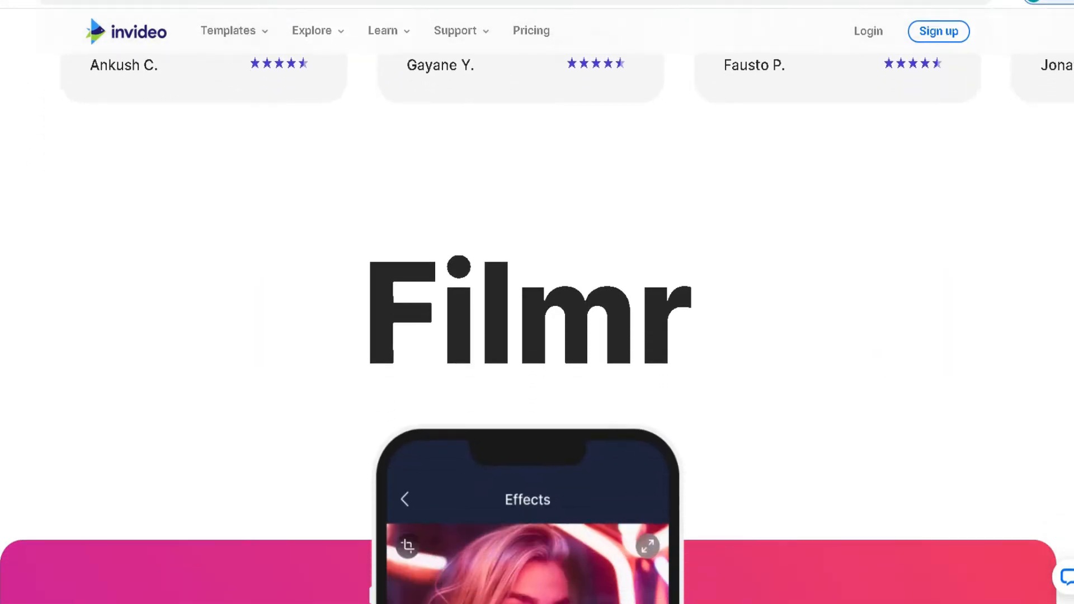
pyautogui.scroll(-2, 537, 302)
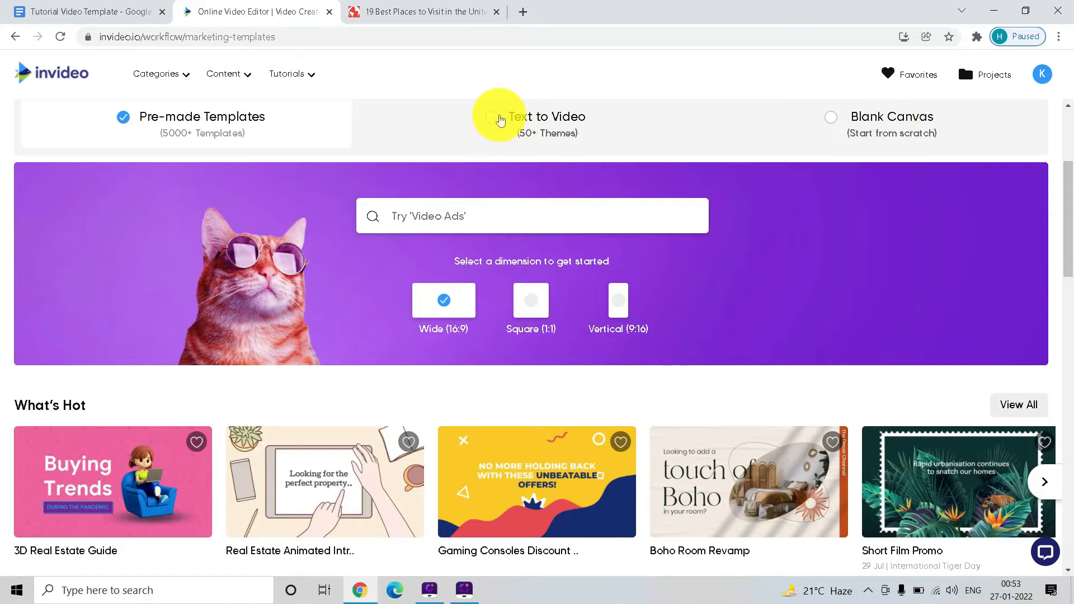
# - Choose the Text to Video workflow with the Wide (16:9) dimension
pyautogui.click(501, 120)
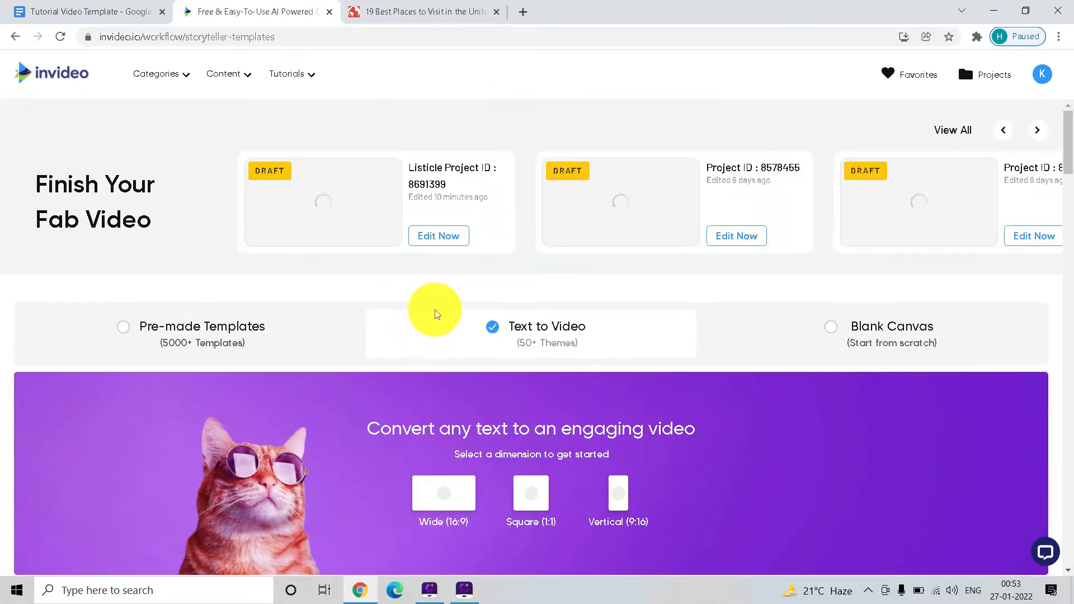
pyautogui.scroll(-2, 497, 343)
pyautogui.scroll(-2, 497, 376)
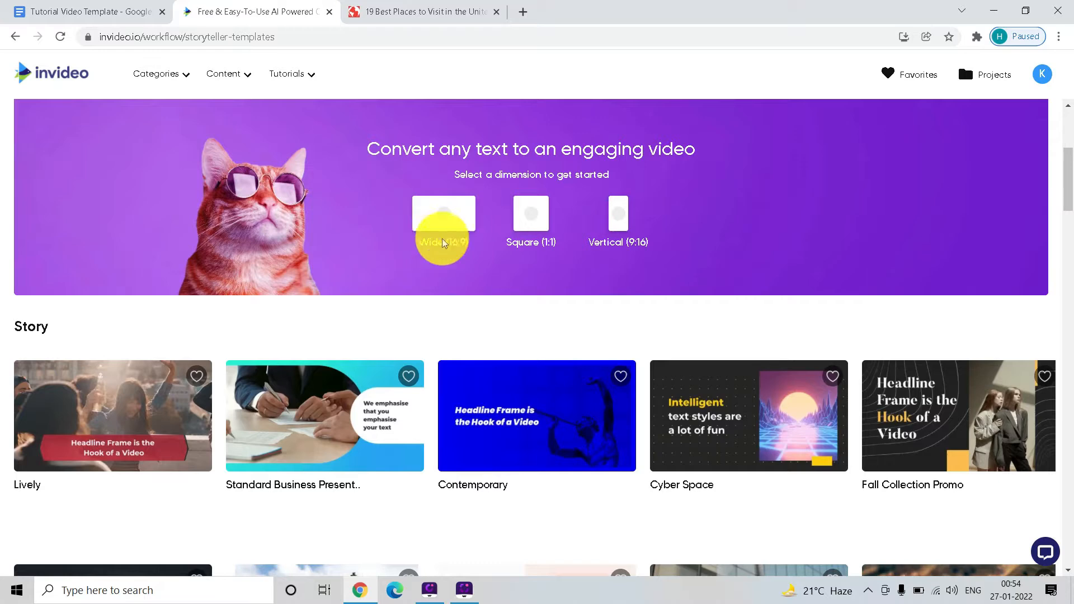
pyautogui.click(442, 243)
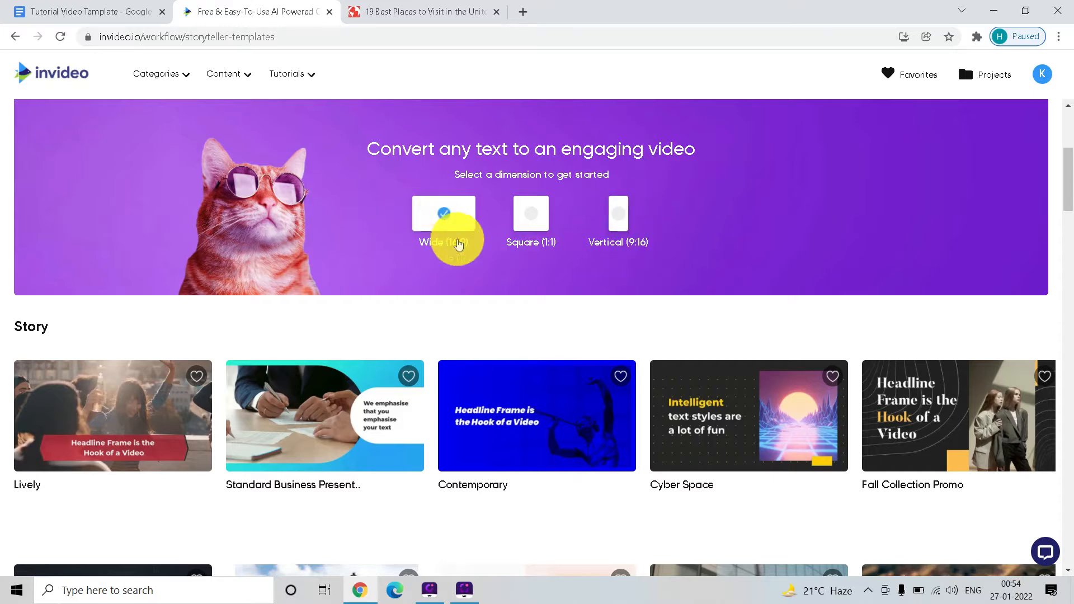
# - Browse the Story and Listicle themes available for wide text-to-video projects
pyautogui.scroll(-5, 441, 222)
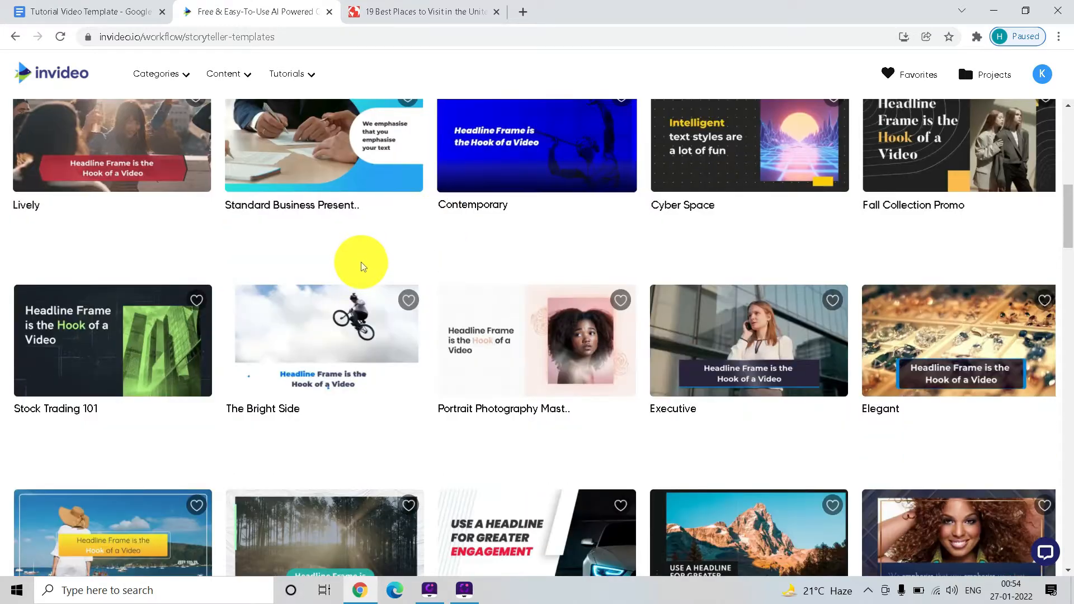
pyautogui.scroll(4, 360, 259)
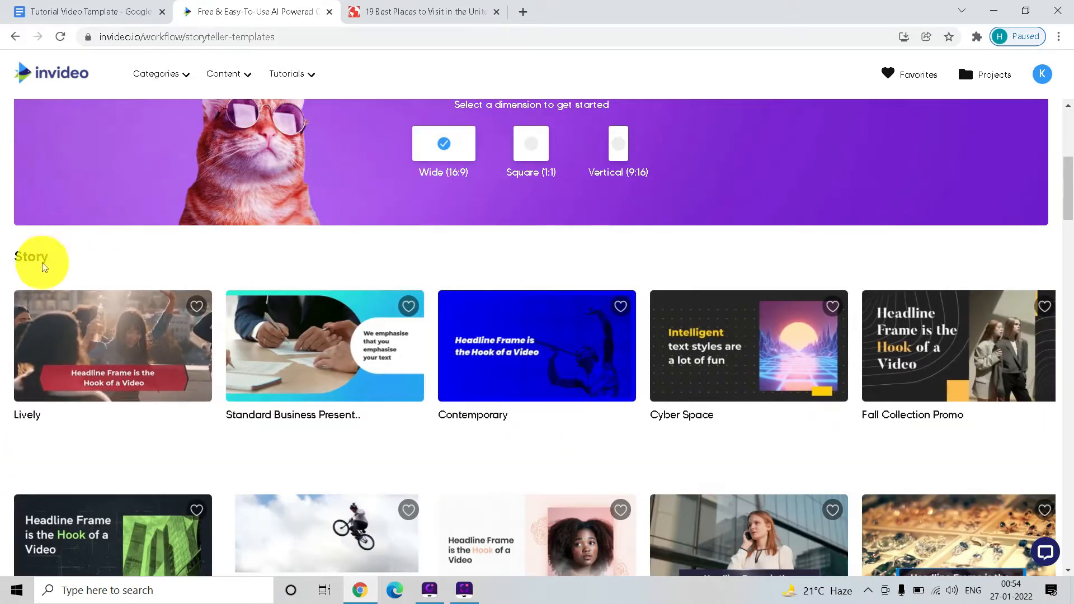
pyautogui.scroll(-1, 43, 247)
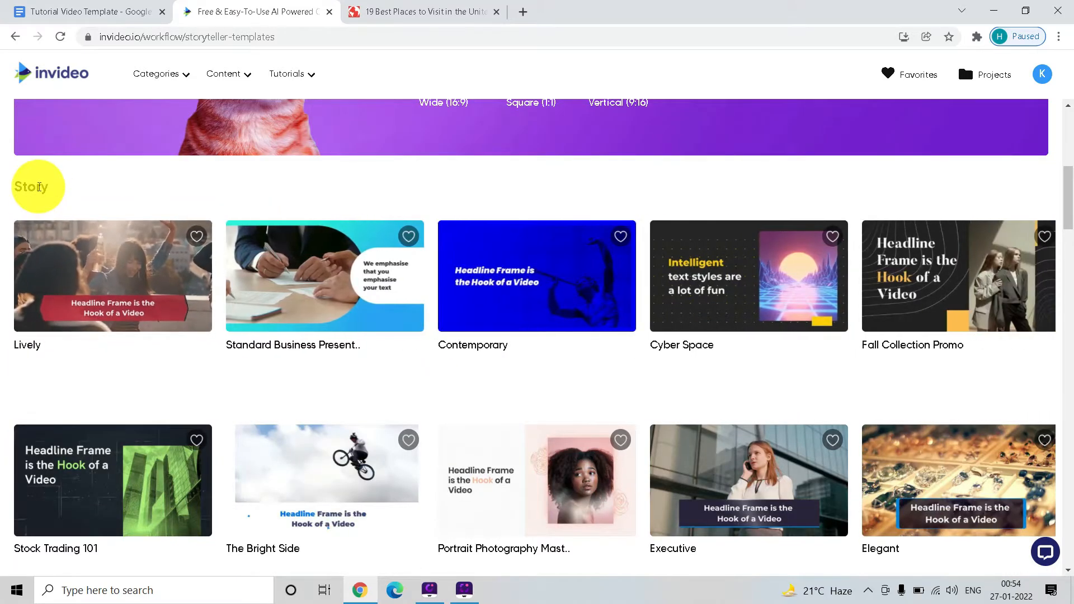
pyautogui.scroll(-1, 39, 191)
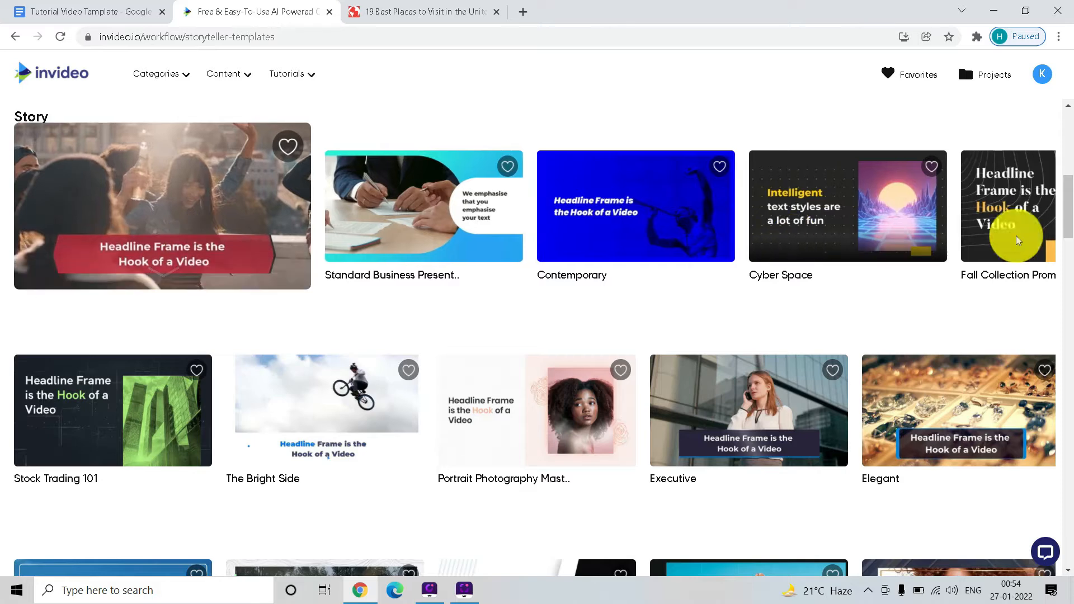
pyautogui.scroll(-1, 1063, 229)
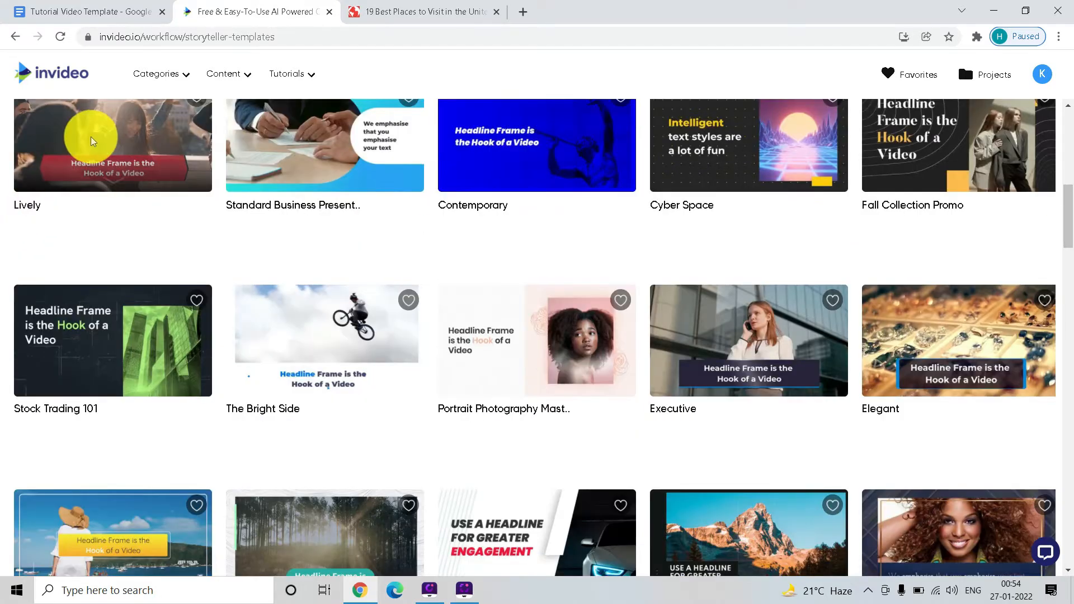
pyautogui.scroll(3, 108, 163)
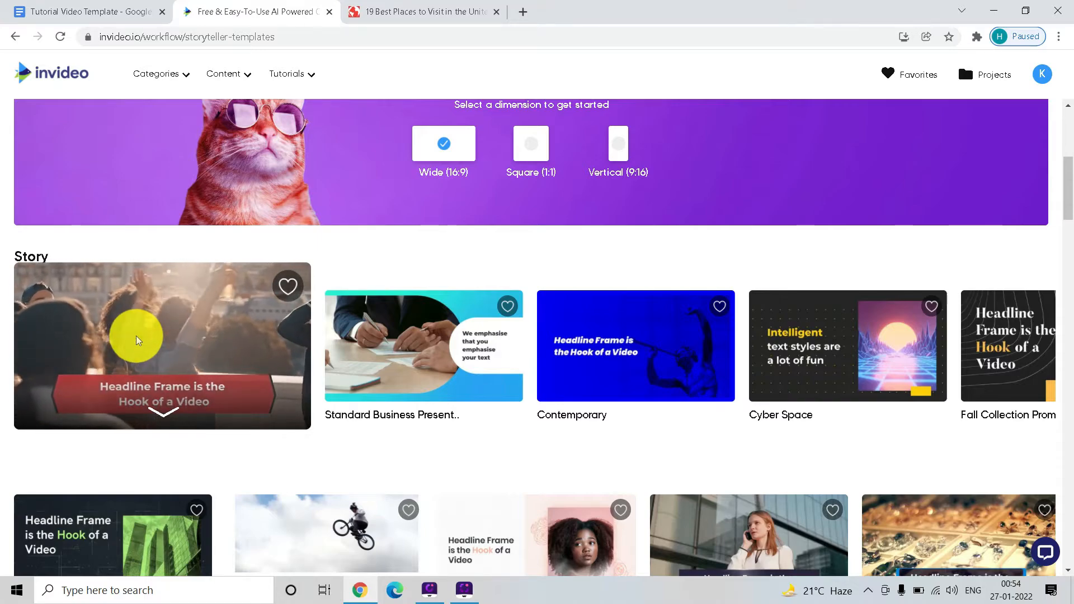
pyautogui.scroll(-7, 139, 338)
pyautogui.scroll(2, 139, 335)
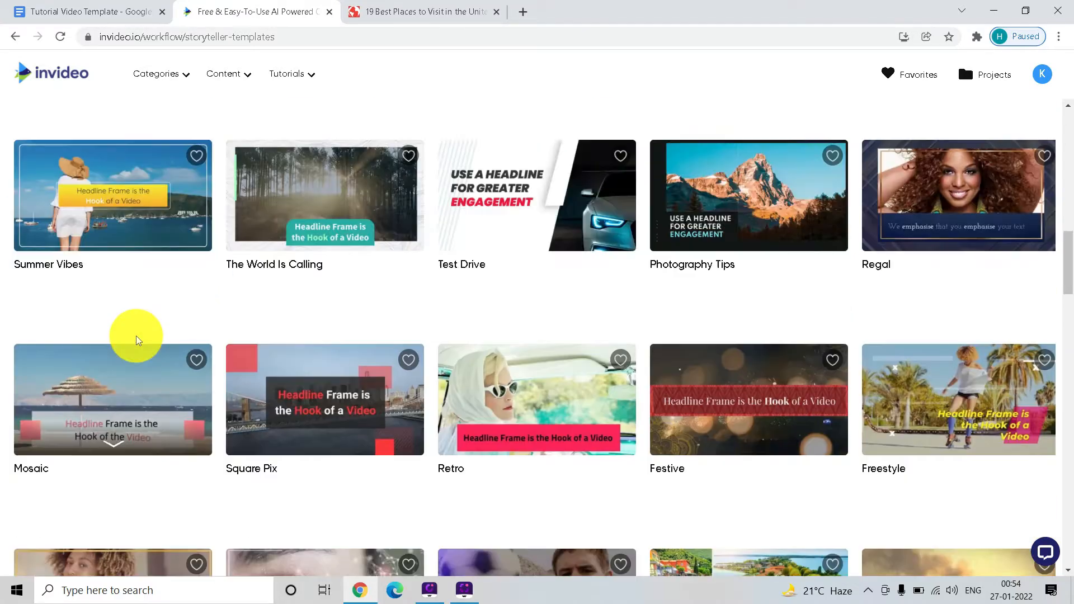
pyautogui.scroll(-4, 134, 290)
pyautogui.scroll(-10, 134, 289)
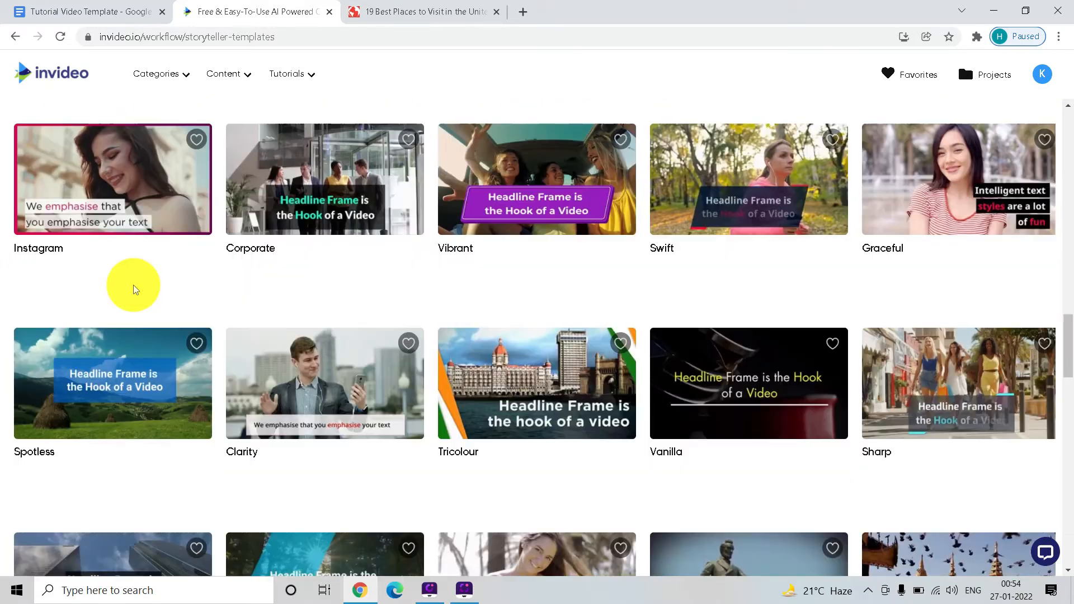
pyautogui.scroll(-8, 134, 289)
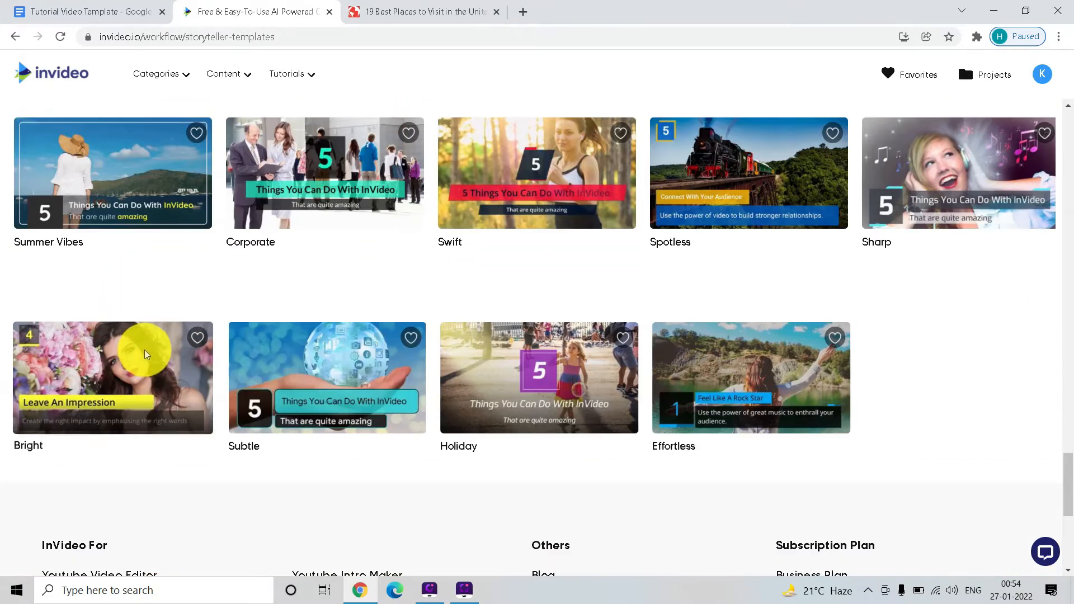
# - Open the Summer Vibes theme in the Listicle section and start a project from that template
pyautogui.scroll(3, 97, 274)
pyautogui.moveTo(96, 275)
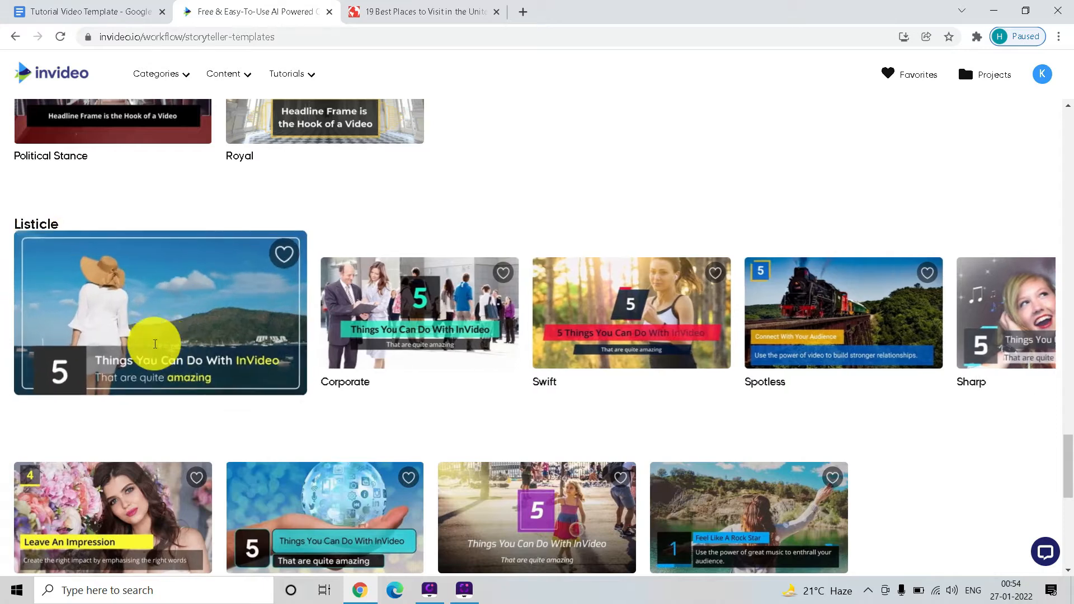
pyautogui.scroll(-1, 91, 225)
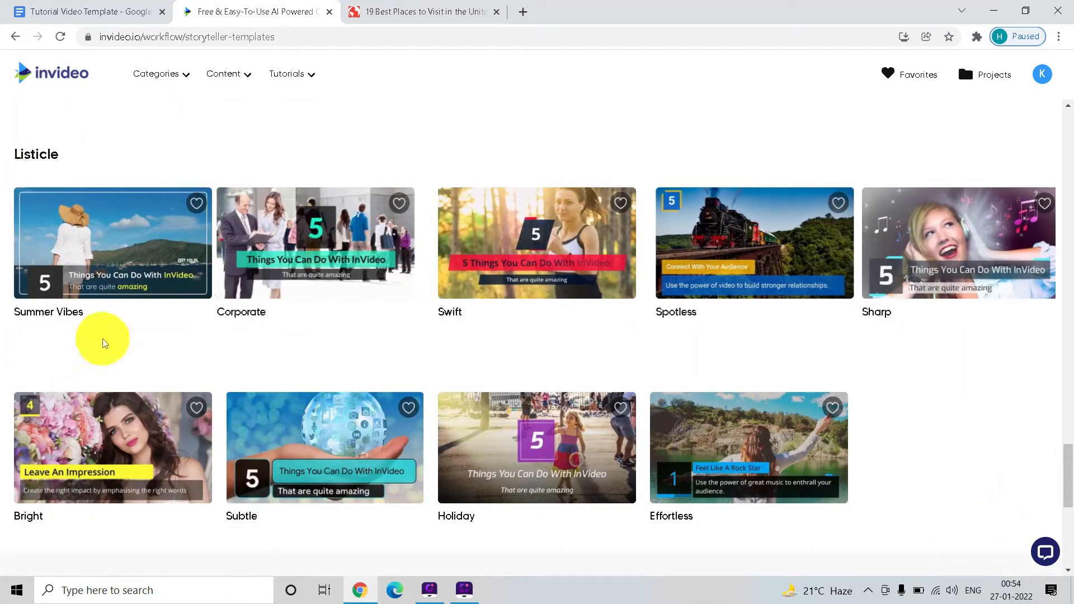
pyautogui.moveTo(88, 238)
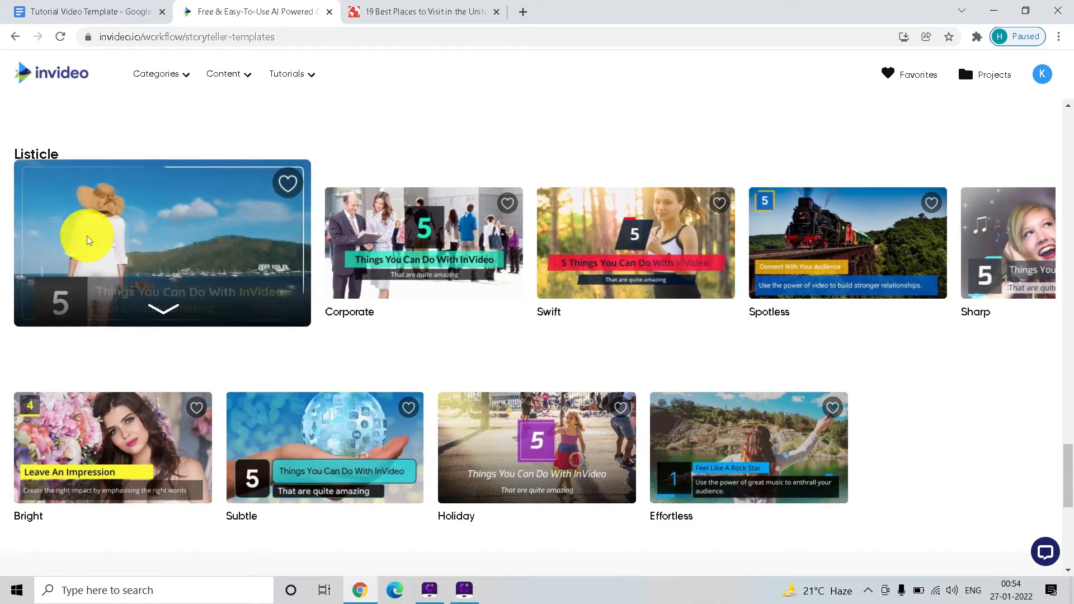
pyautogui.click(88, 239)
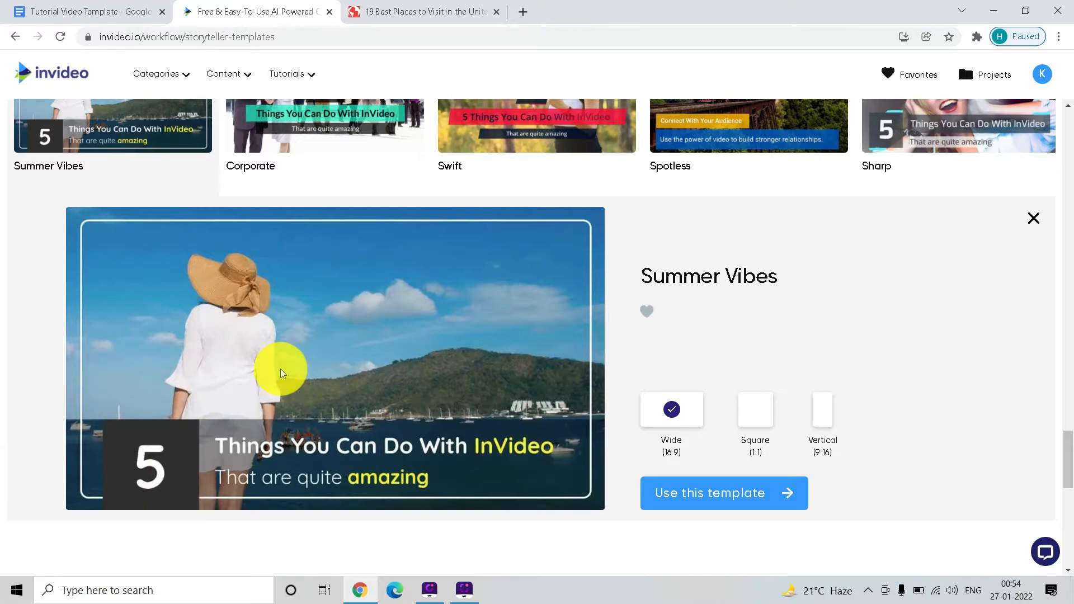
pyautogui.scroll(-1, 463, 379)
pyautogui.scroll(1, 455, 408)
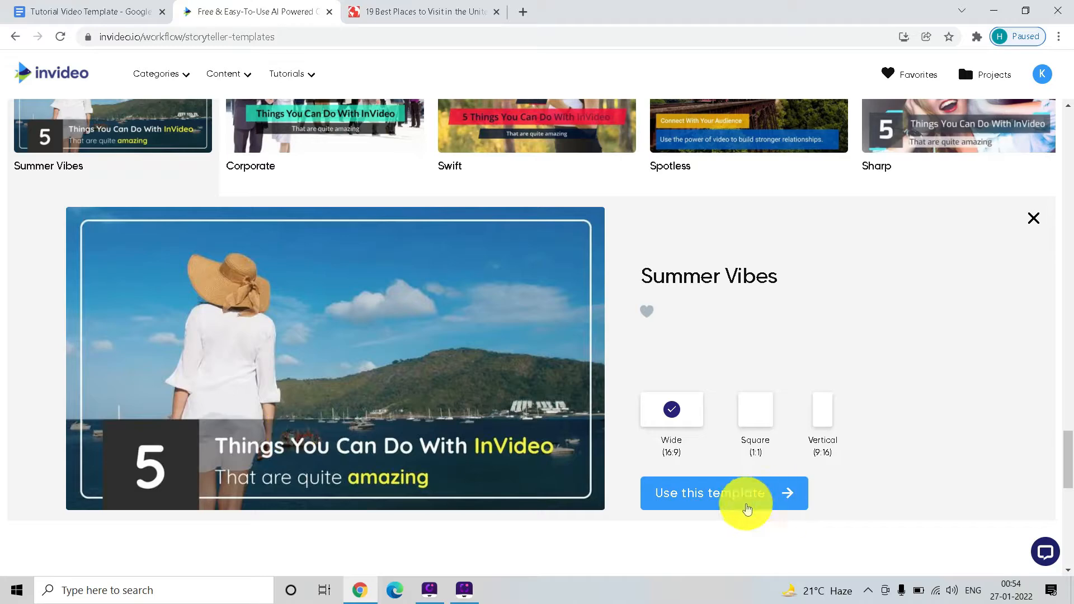
pyautogui.click(698, 491)
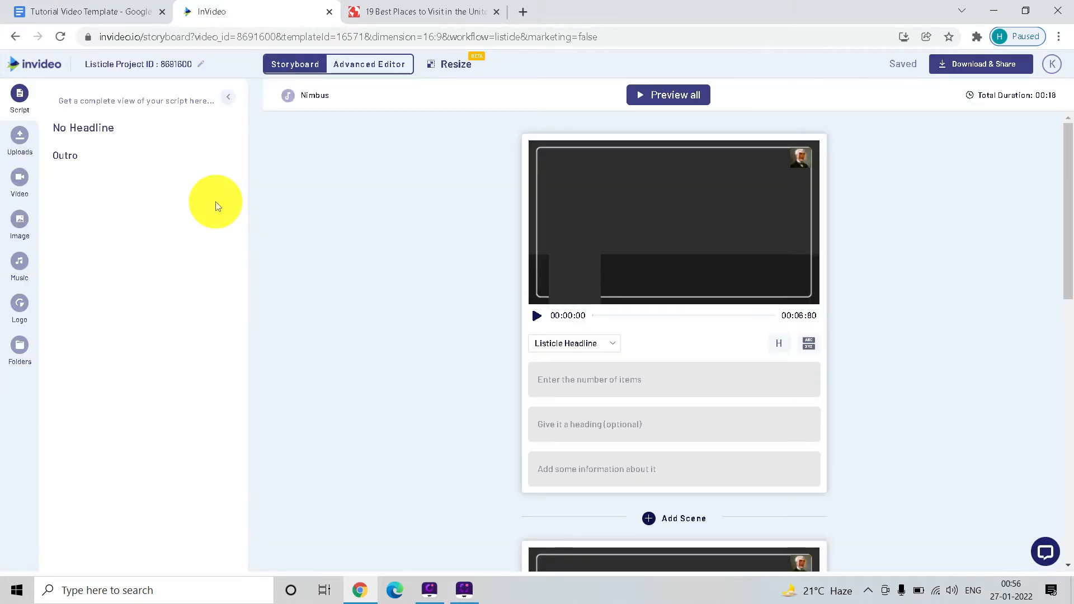
pyautogui.moveTo(502, 260)
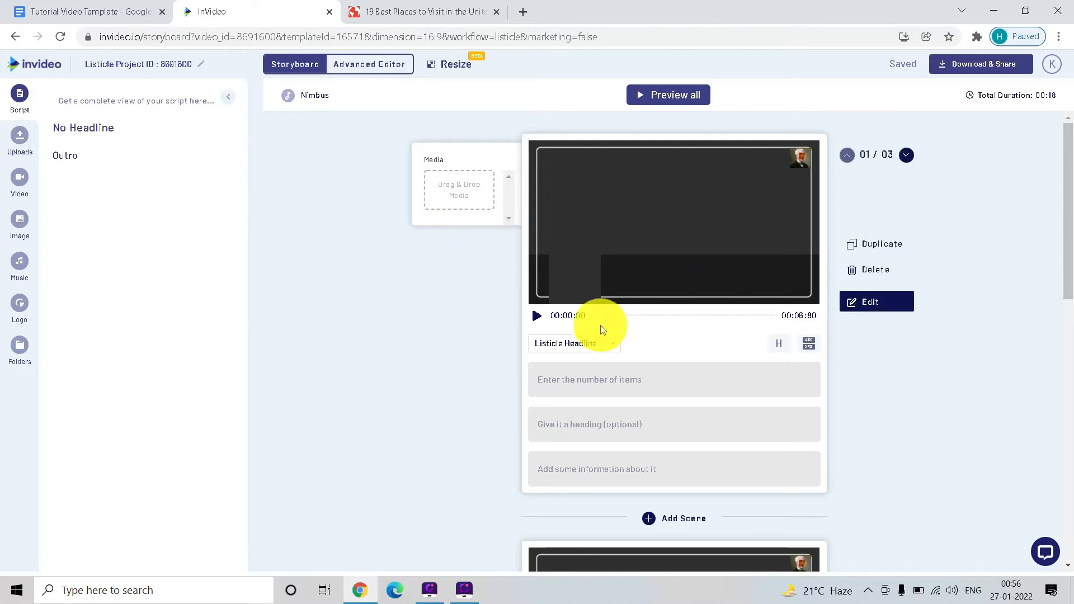
pyautogui.scroll(-2, 546, 218)
pyautogui.scroll(2, 519, 301)
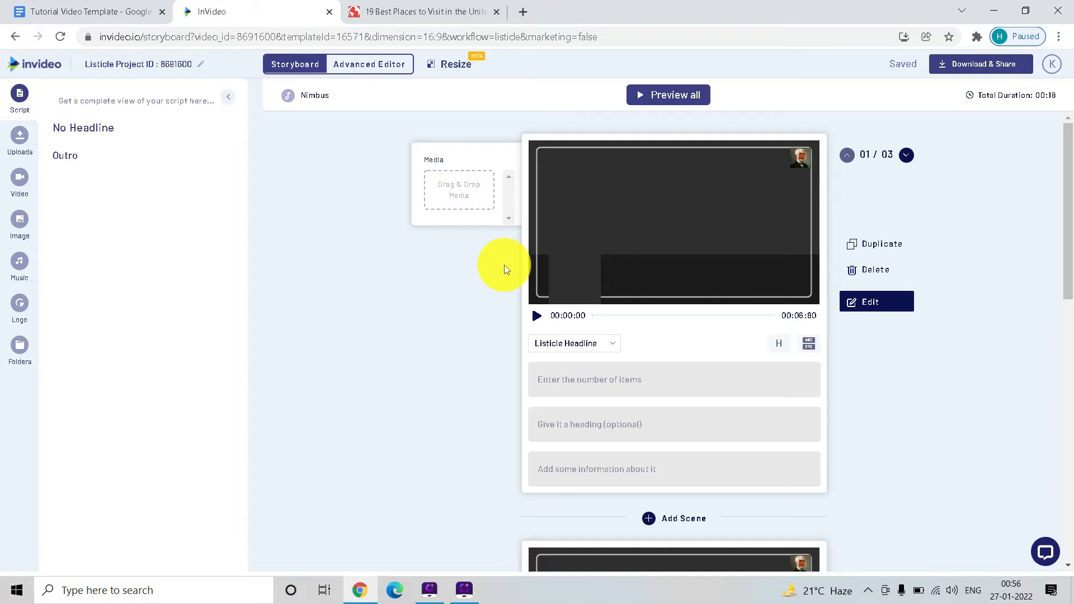
# - Look through the template's scenes and delete the Find Us At outro scene from the storyboard
pyautogui.scroll(-2, 437, 275)
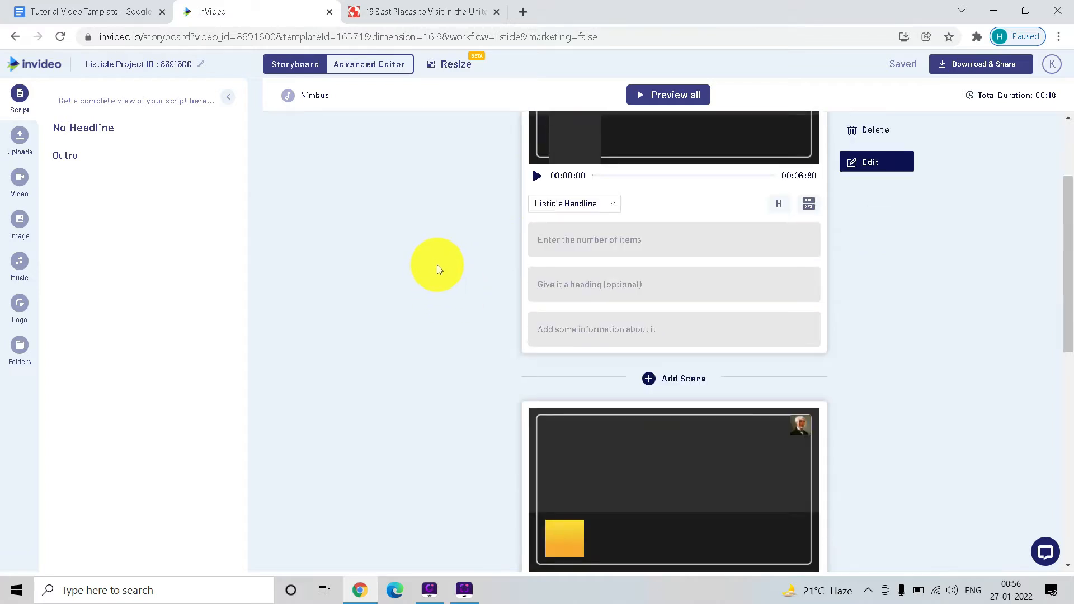
pyautogui.scroll(2, 438, 264)
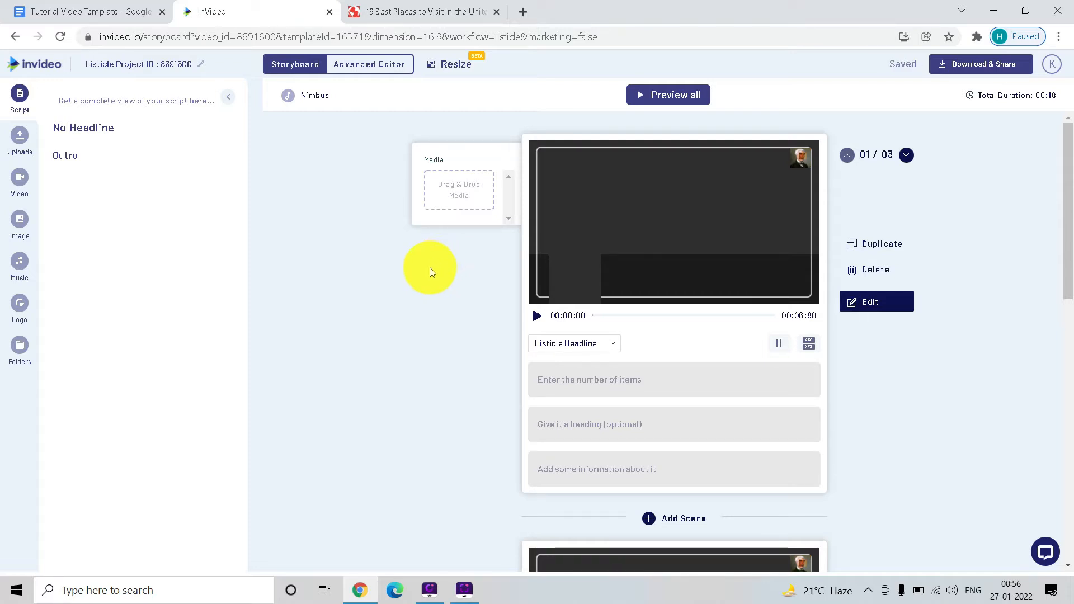
pyautogui.scroll(-8, 431, 271)
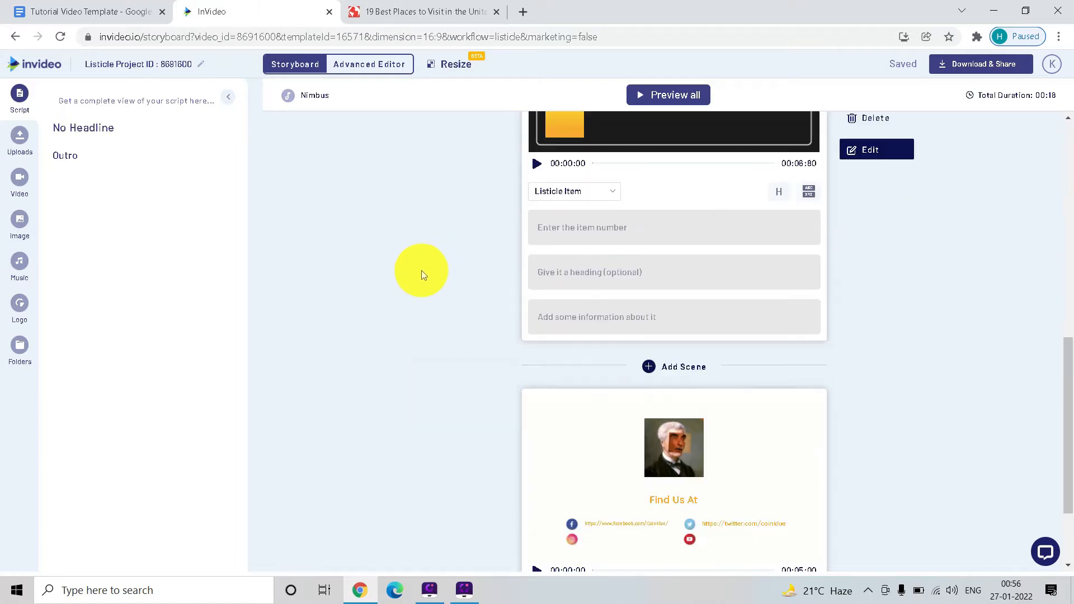
pyautogui.scroll(-2, 500, 325)
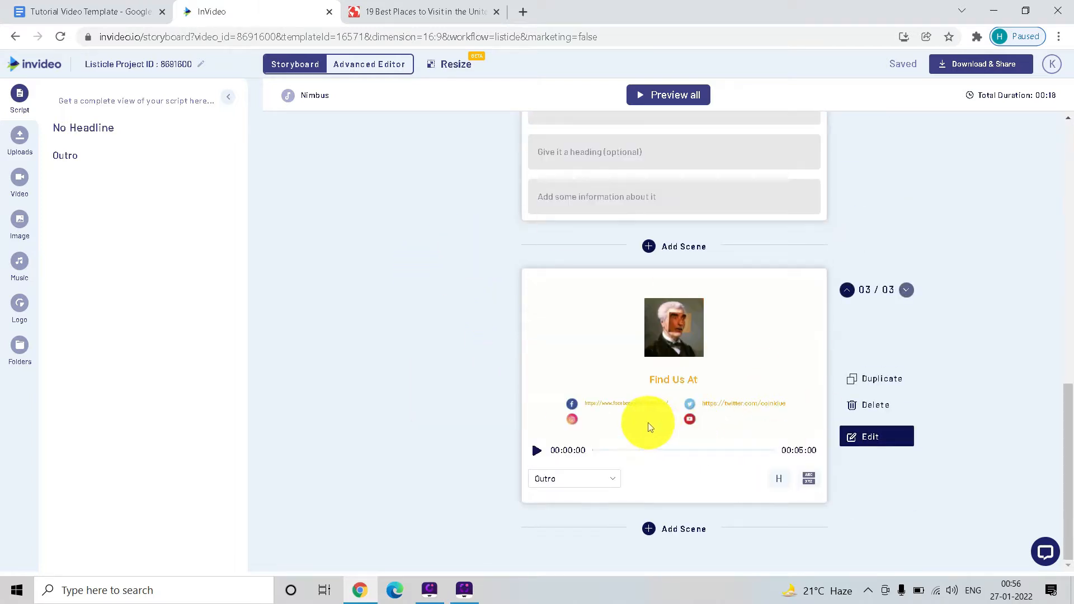
pyautogui.click(858, 408)
pyautogui.click(606, 339)
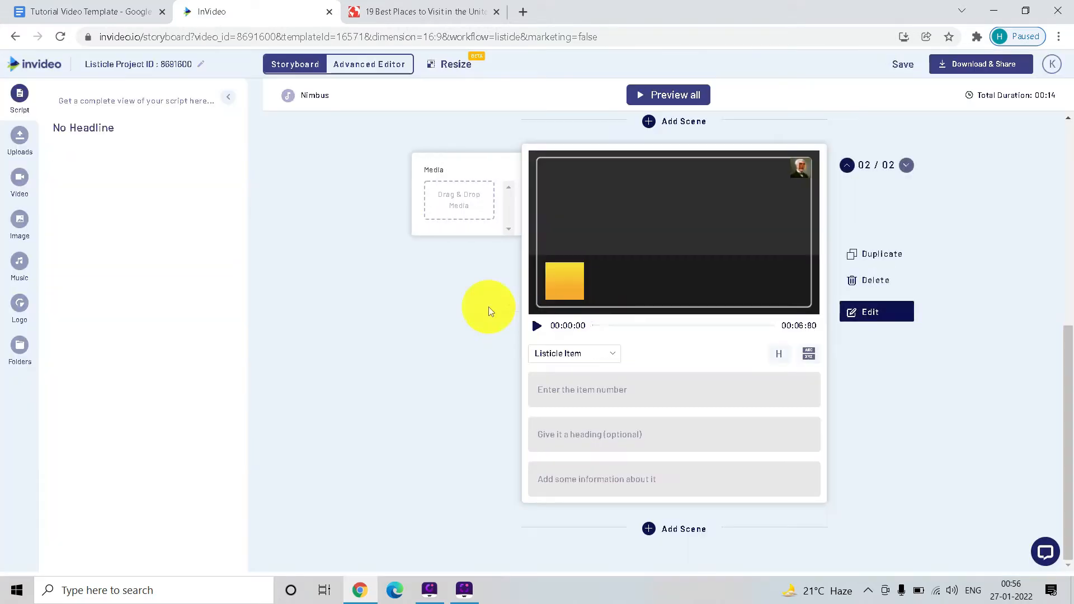
# - Check the first entry in the planetware.com best places article and enter 1 as the headline scene's number of items
pyautogui.click(374, 5)
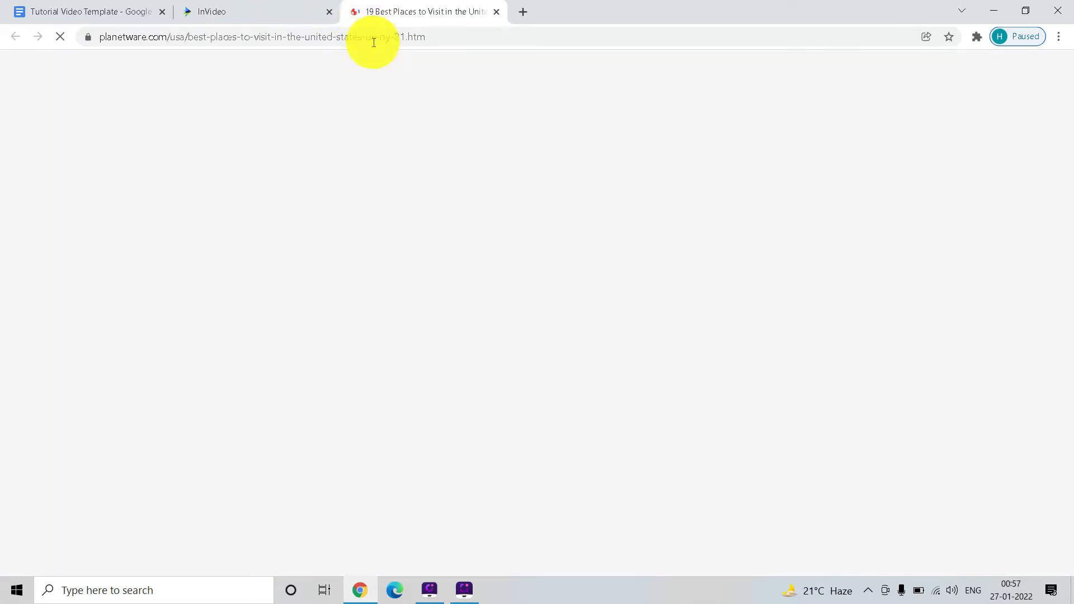
pyautogui.scroll(5, 337, 197)
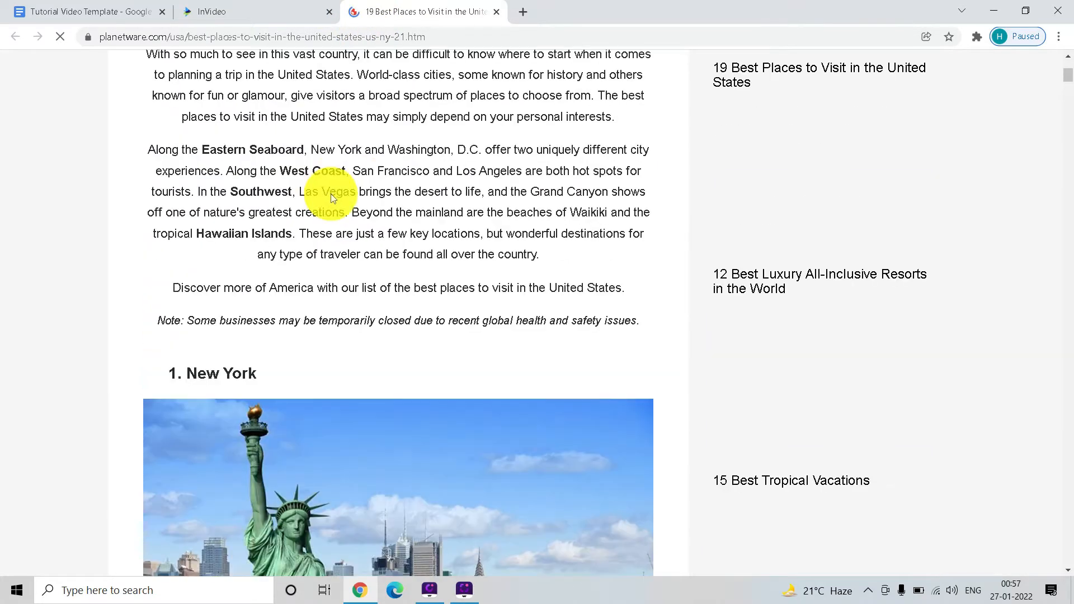
pyautogui.scroll(-2, 222, 326)
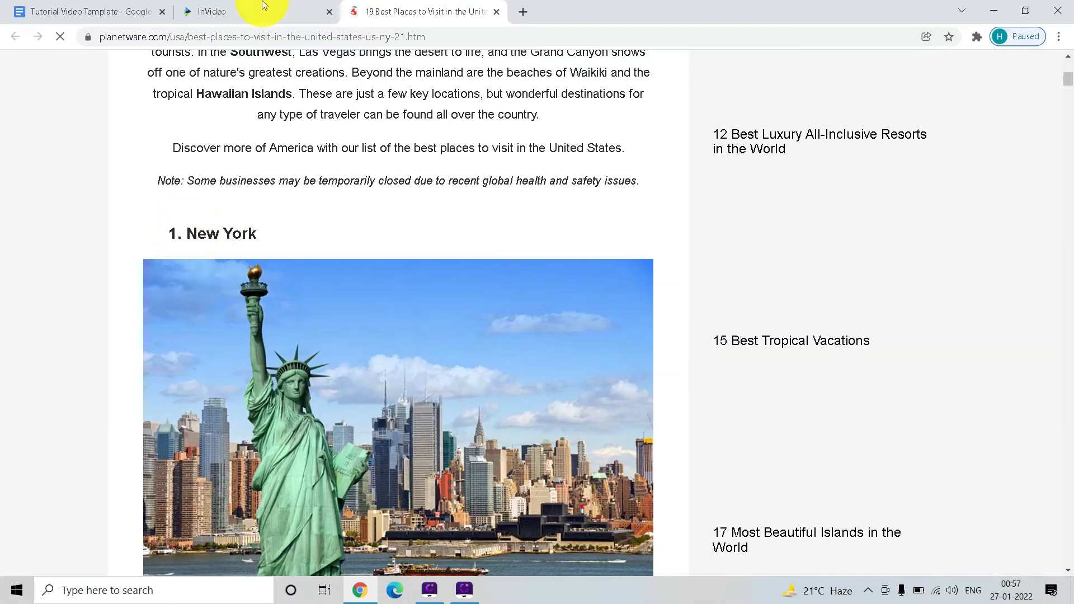
pyautogui.click(262, 11)
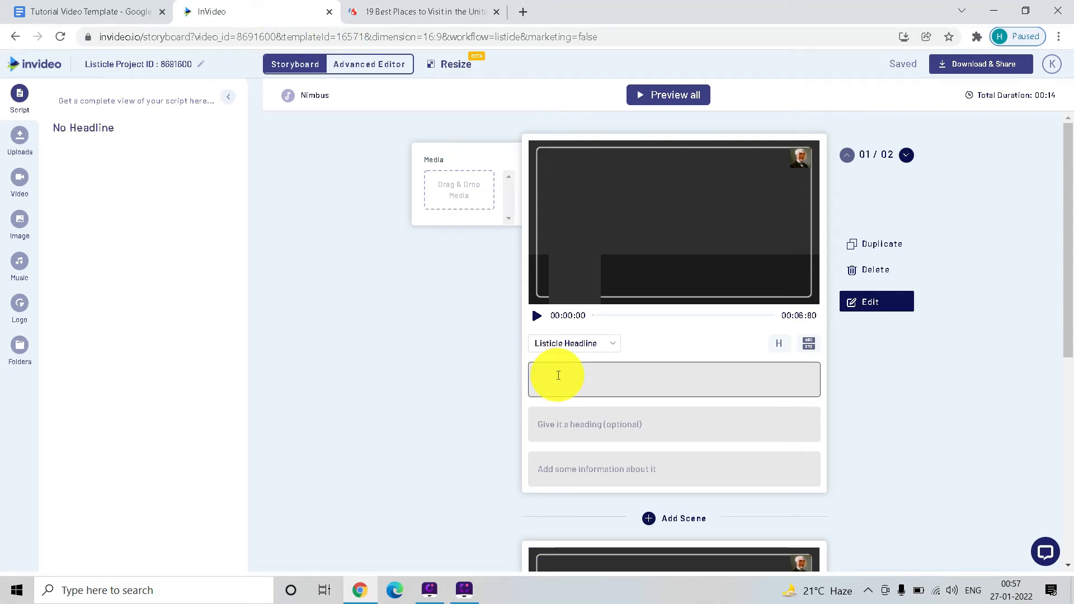
pyautogui.click(613, 435)
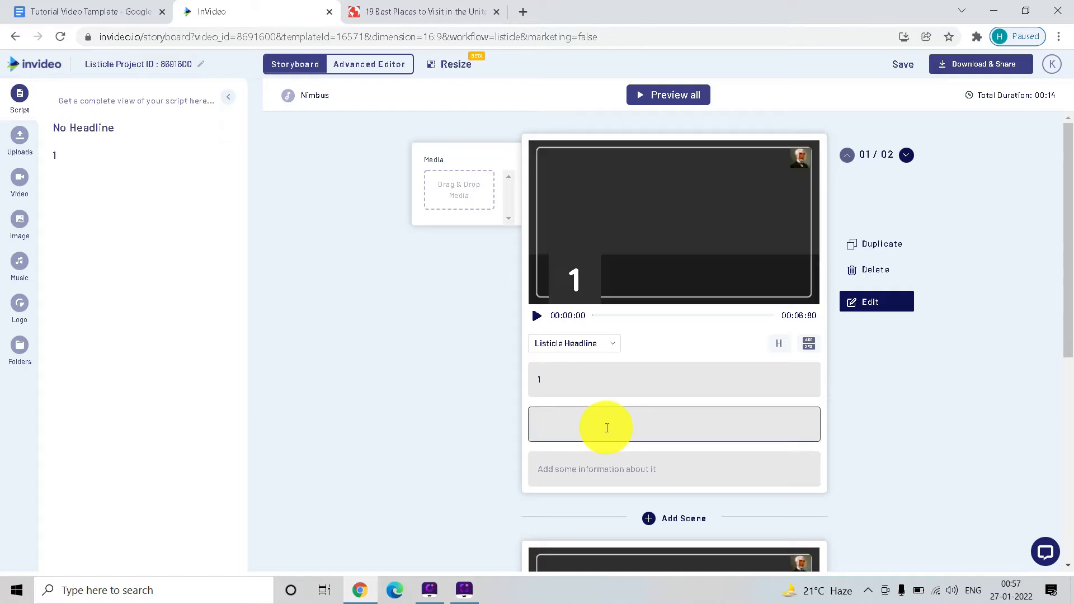
# - Copy the place name New York from the planetware.com article into the headline scene's heading
pyautogui.click(442, 7)
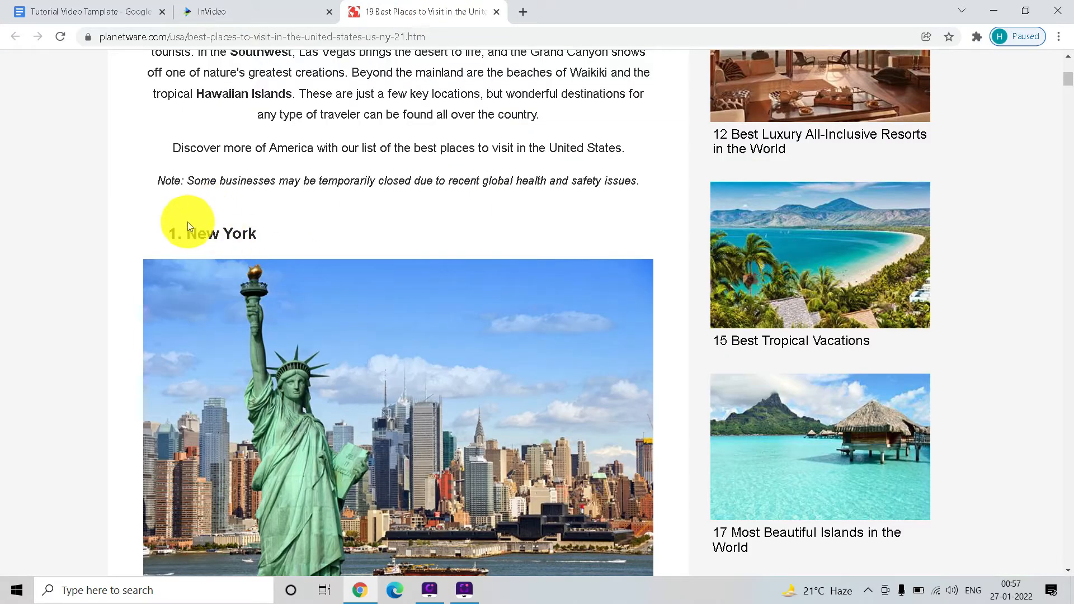
pyautogui.moveTo(187, 223); pyautogui.dragTo(270, 231)
pyautogui.hotkey('ctrl', 'c')
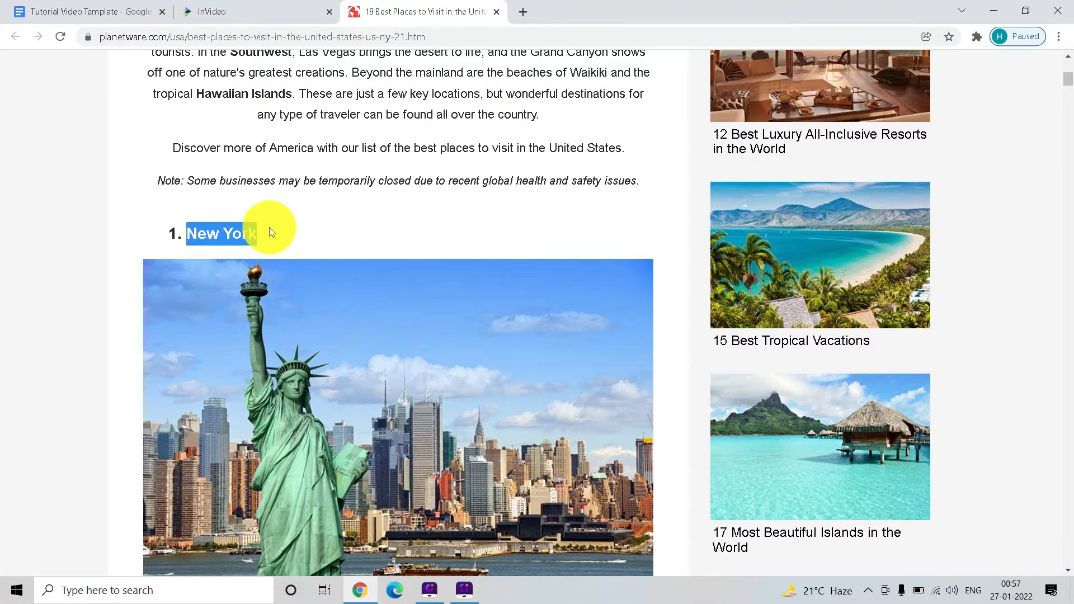
pyautogui.click(216, 7)
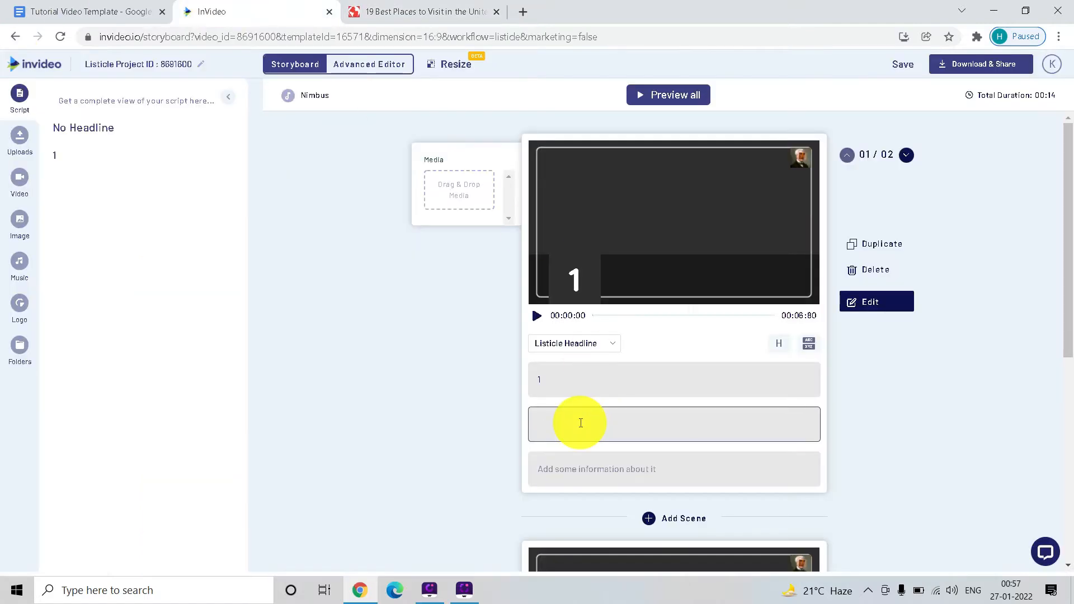
pyautogui.hotkey('ctrl', 'v')
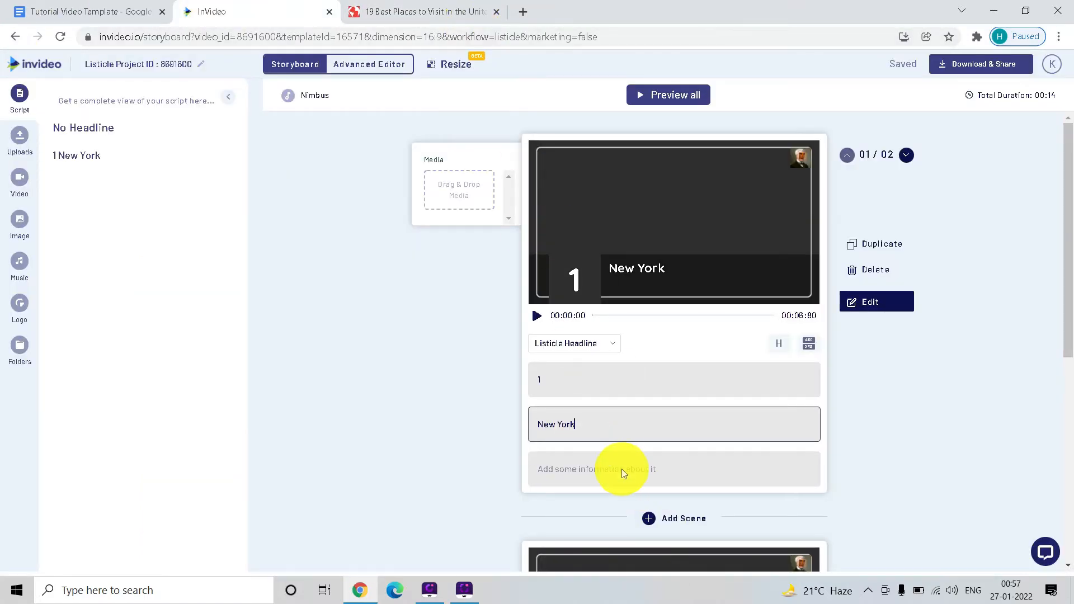
# - Copy the article's New York City description, up to "from the Empire State Building,", into the headline scene's information text
pyautogui.click(437, 15)
pyautogui.scroll(-8, 259, 233)
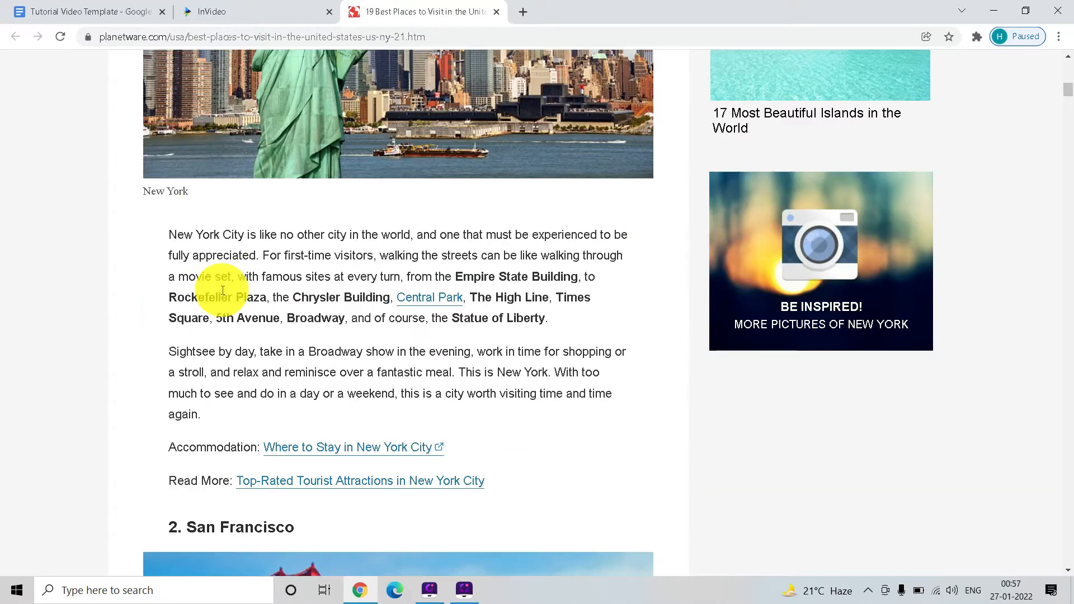
pyautogui.scroll(1, 191, 258)
pyautogui.moveTo(169, 231); pyautogui.dragTo(571, 272)
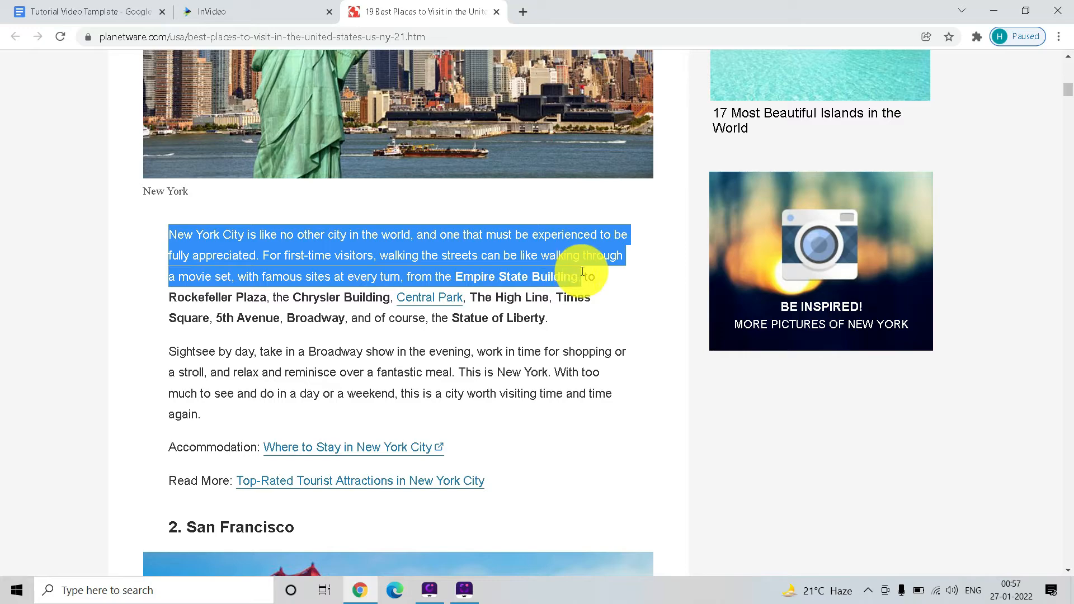
pyautogui.click(283, 7)
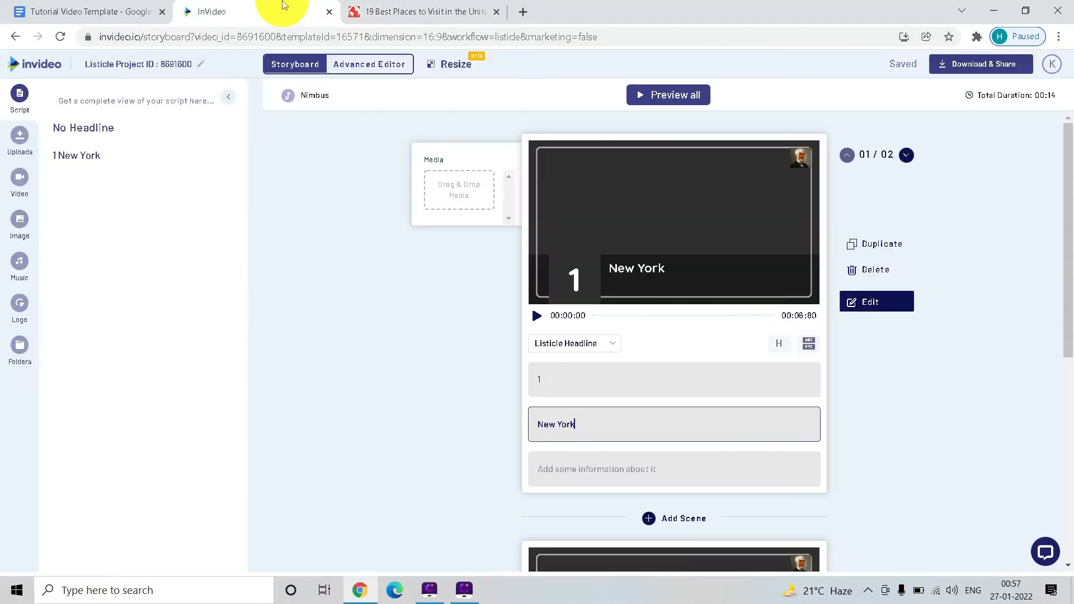
pyautogui.click(595, 466)
pyautogui.hotkey('ctrl', 'v')
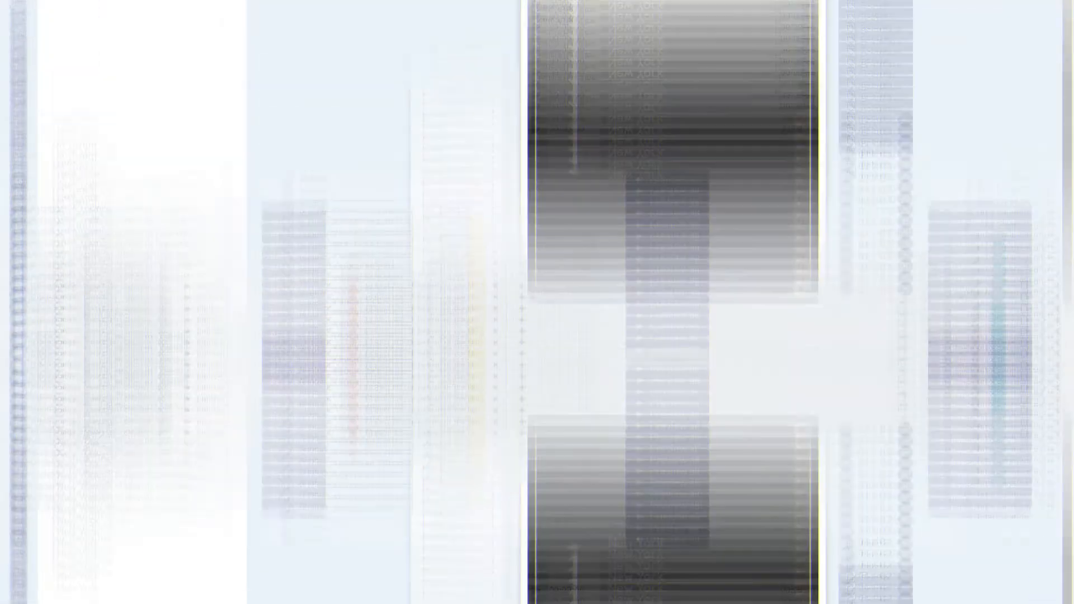
pyautogui.scroll(-3, 843, 439)
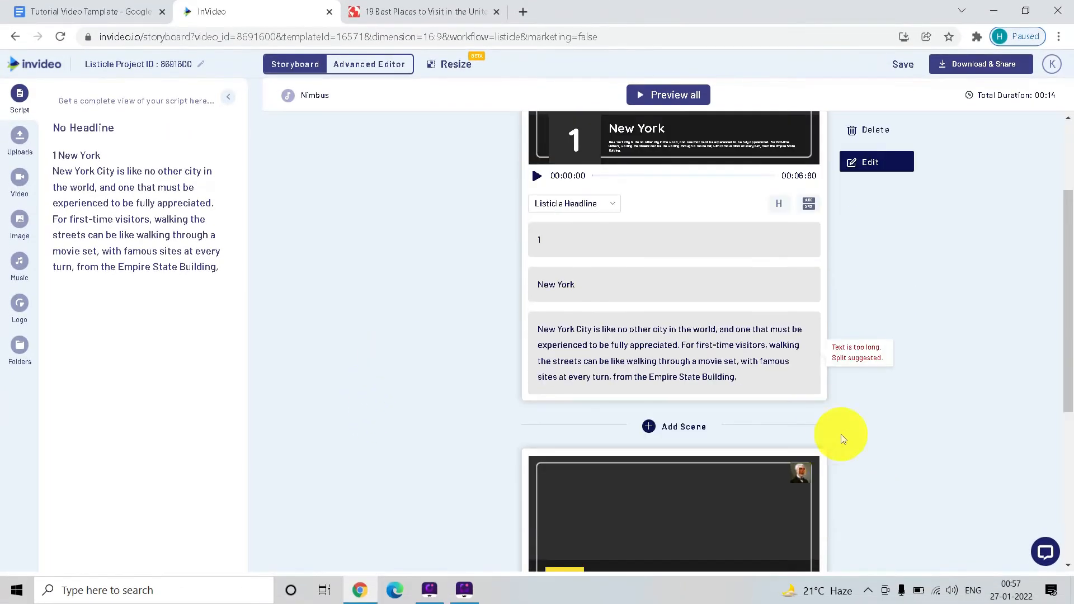
pyautogui.scroll(3, 586, 302)
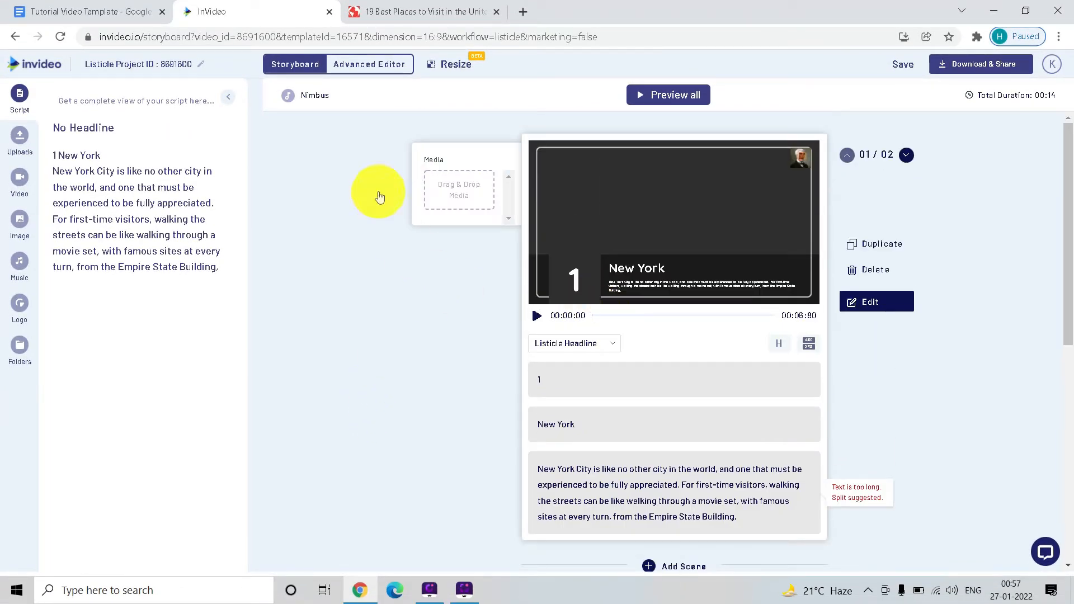
# - Look through the upload area and the stock video, image and music libraries
pyautogui.click(19, 137)
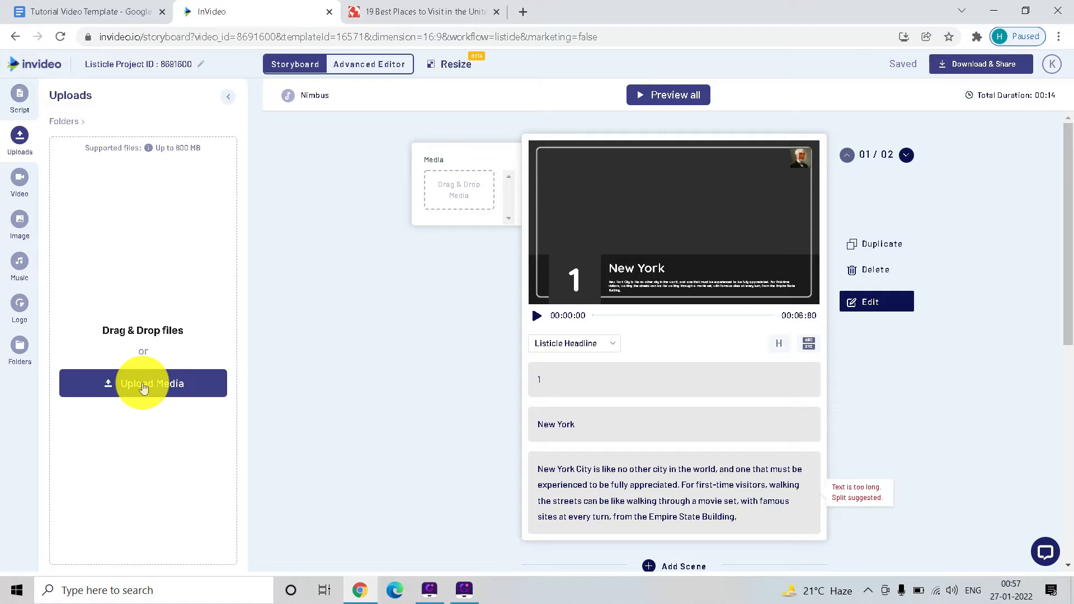
pyautogui.click(15, 187)
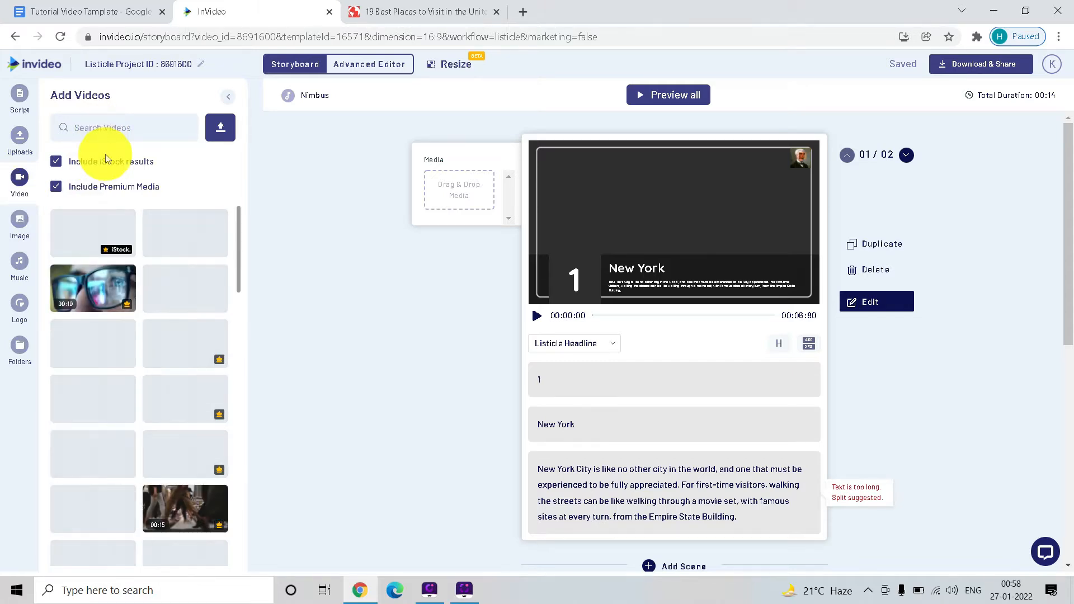
pyautogui.click(22, 228)
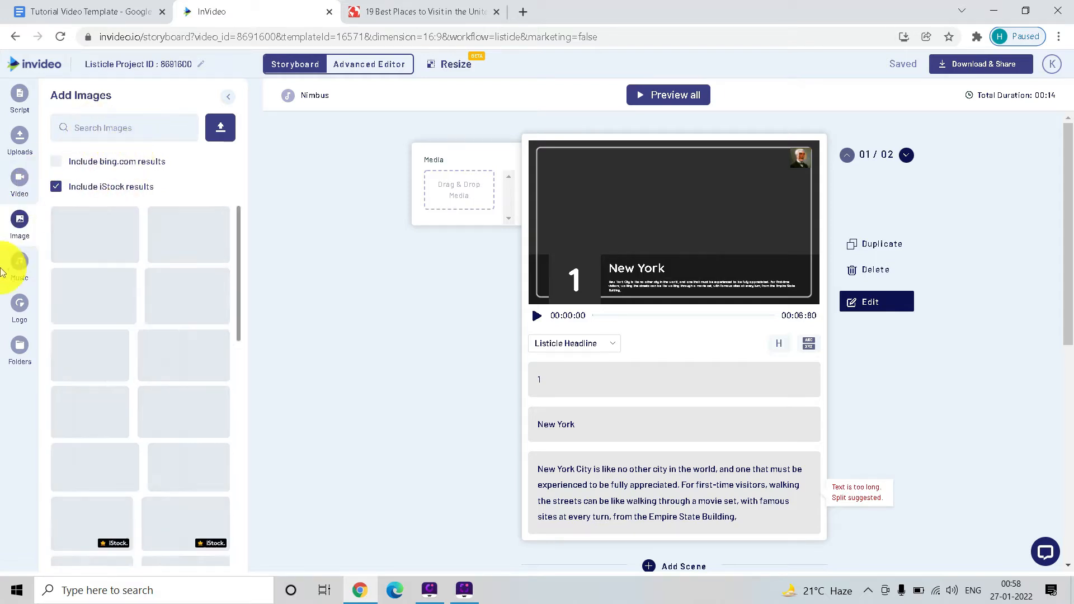
pyautogui.click(20, 277)
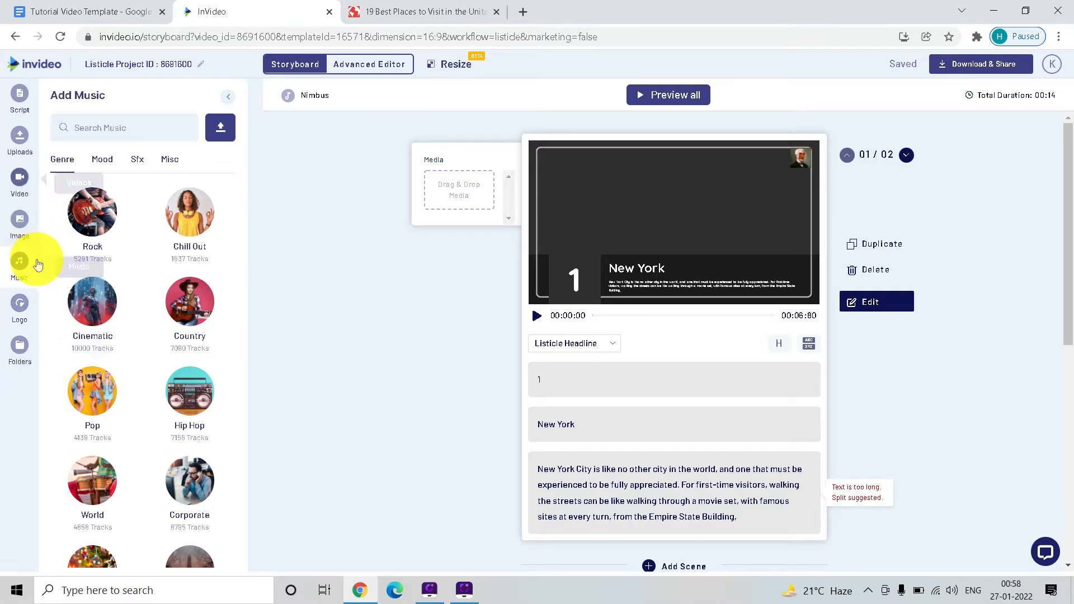
pyautogui.click(24, 200)
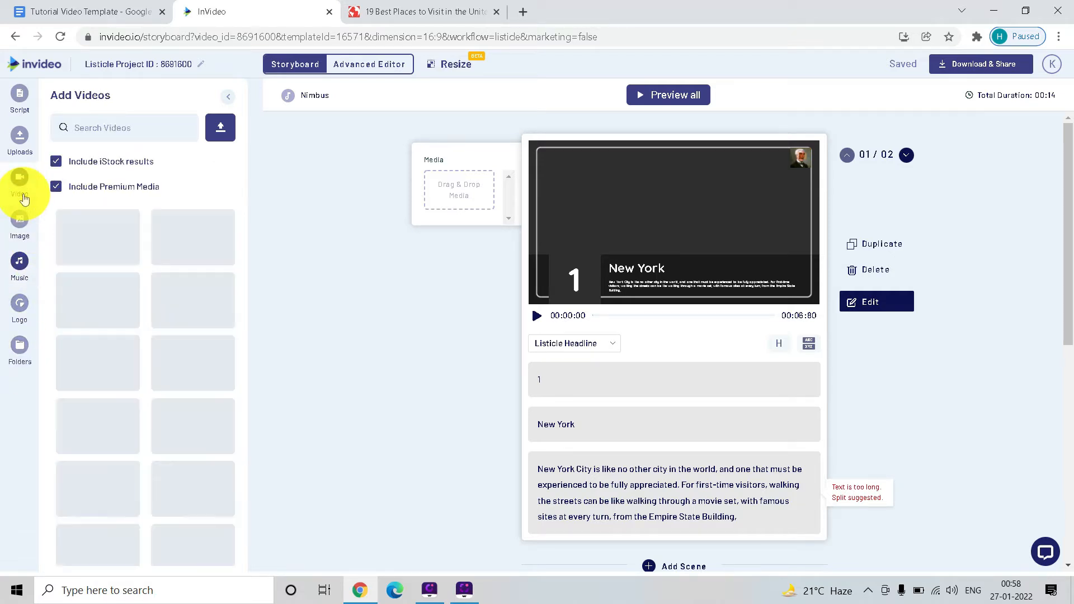
# - Search the stock images for "new york" and add the waterfront skyline photo to the New York scene's media
pyautogui.click(20, 221)
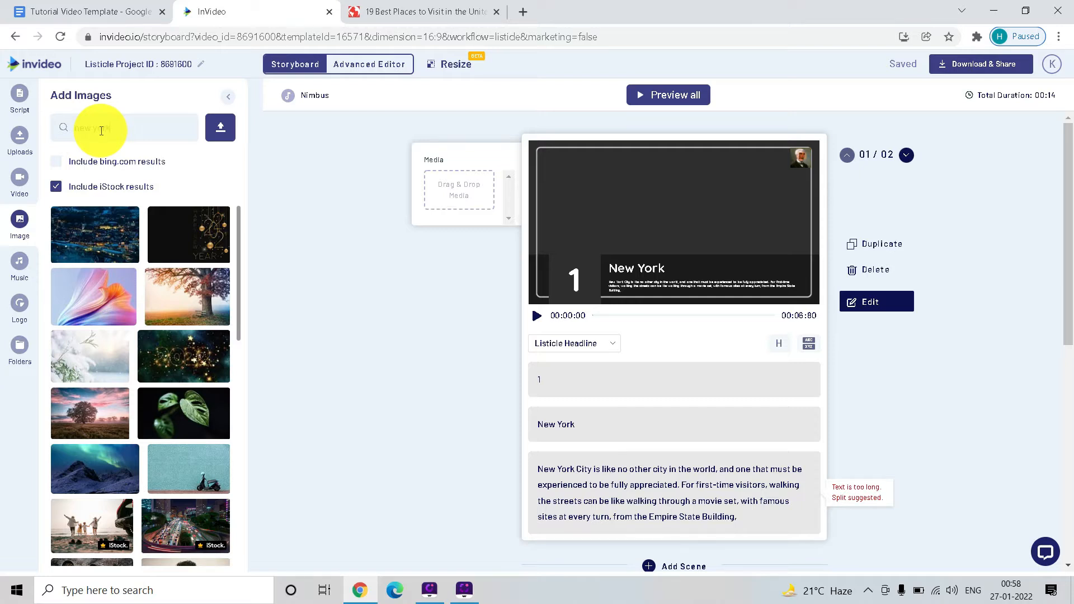
pyautogui.press('Return')
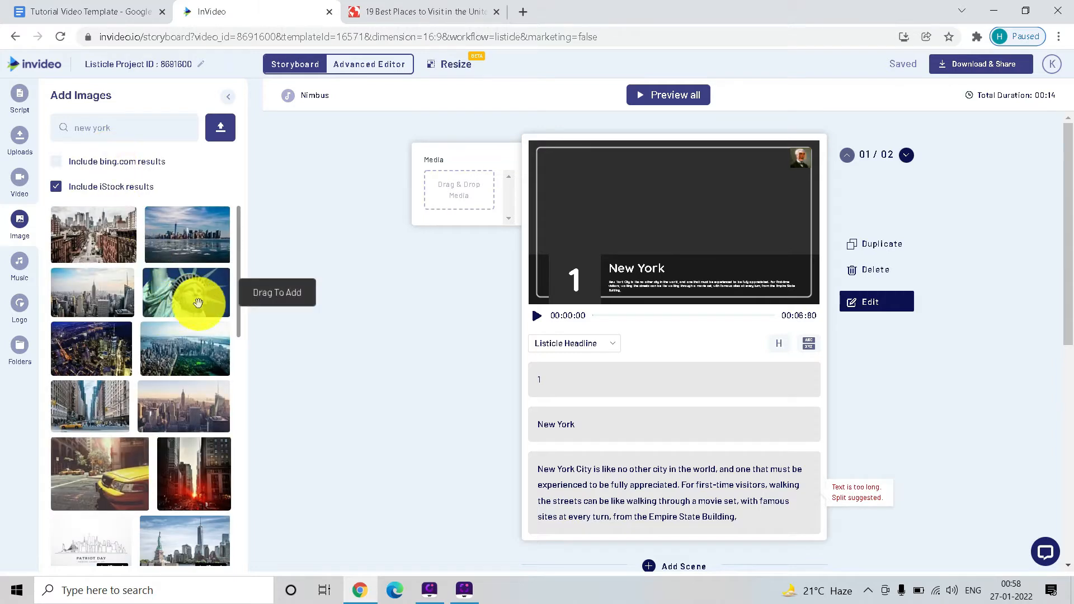
pyautogui.moveTo(187, 238); pyautogui.dragTo(454, 197)
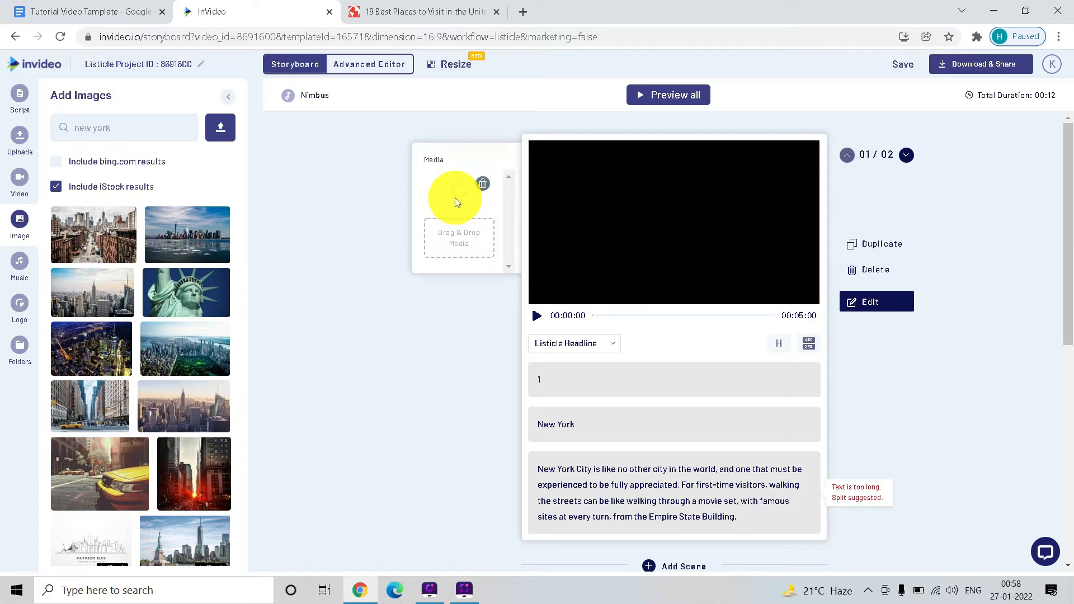
# - Play the start of the New York scene's preview, pause it, and look over the empty Listicle Item scene below
pyautogui.click(538, 315)
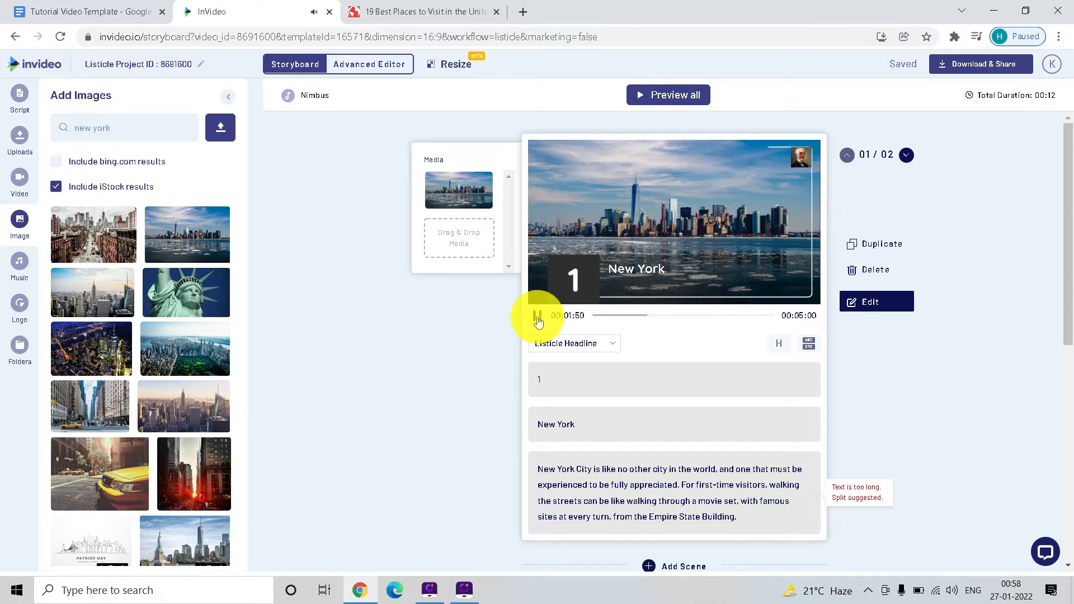
pyautogui.click(539, 317)
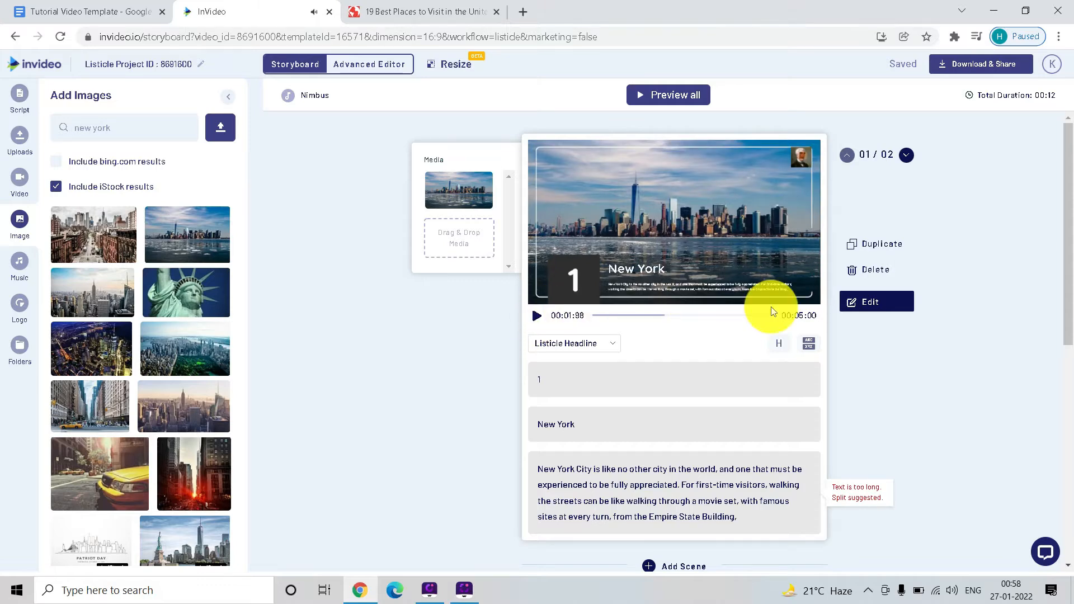
pyautogui.scroll(-5, 377, 329)
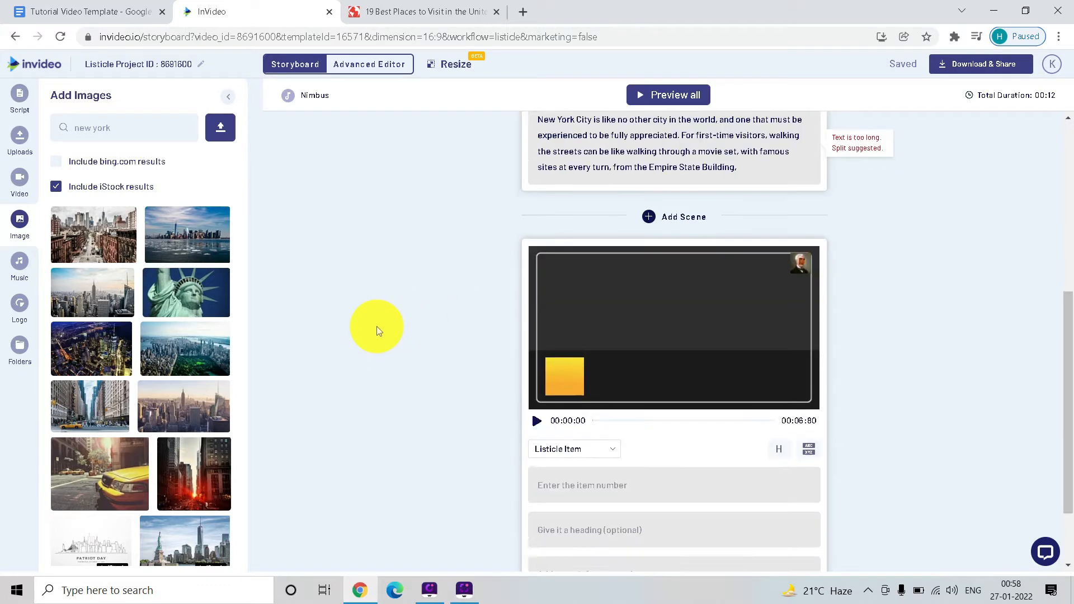
pyautogui.scroll(5, 593, 387)
pyautogui.scroll(-7, 576, 168)
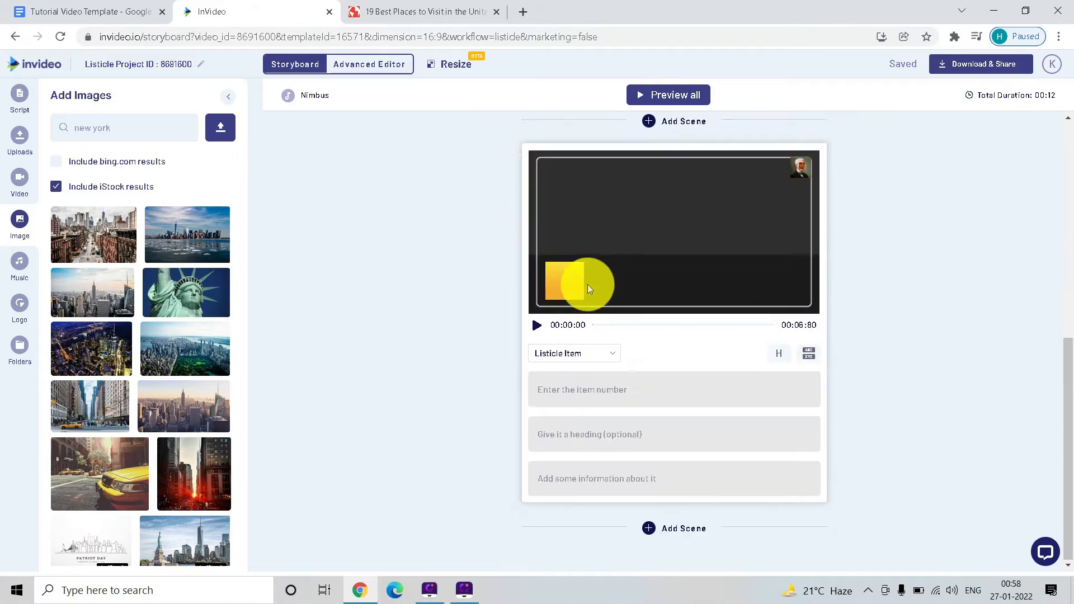
pyautogui.scroll(1, 582, 297)
pyautogui.scroll(6, 574, 278)
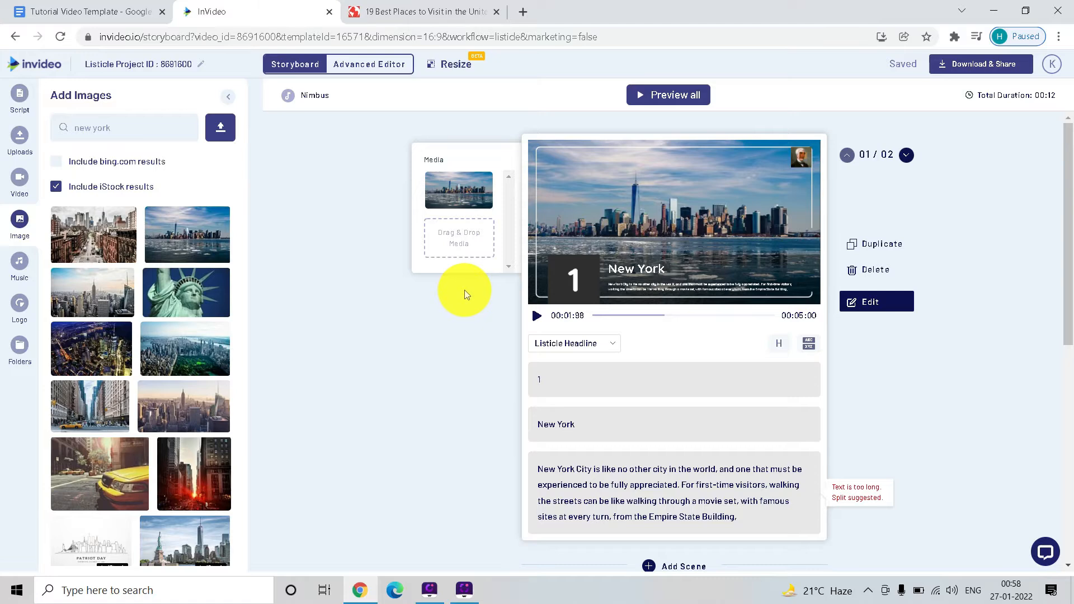
# - Fill in the listicle item scenes through number 5, including The Grand Canyon as item 3 and Las Vegas as item 5 with its article description
pyautogui.scroll(-6, 464, 290)
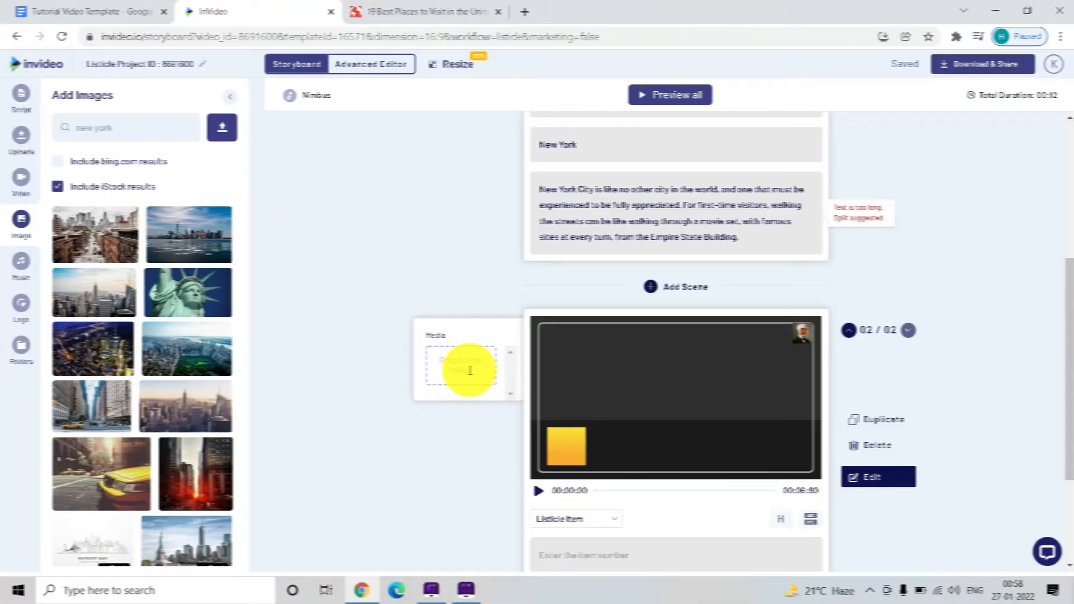
pyautogui.scroll(-2, 468, 367)
pyautogui.click(568, 390)
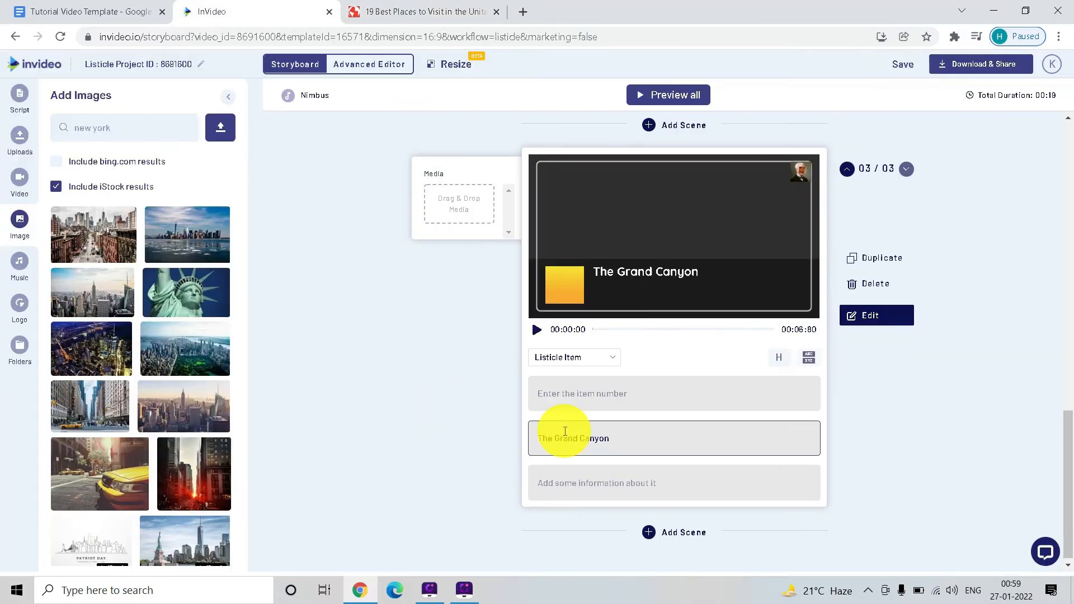
pyautogui.hotkey('shift', 'Tab')
pyautogui.write('3.')
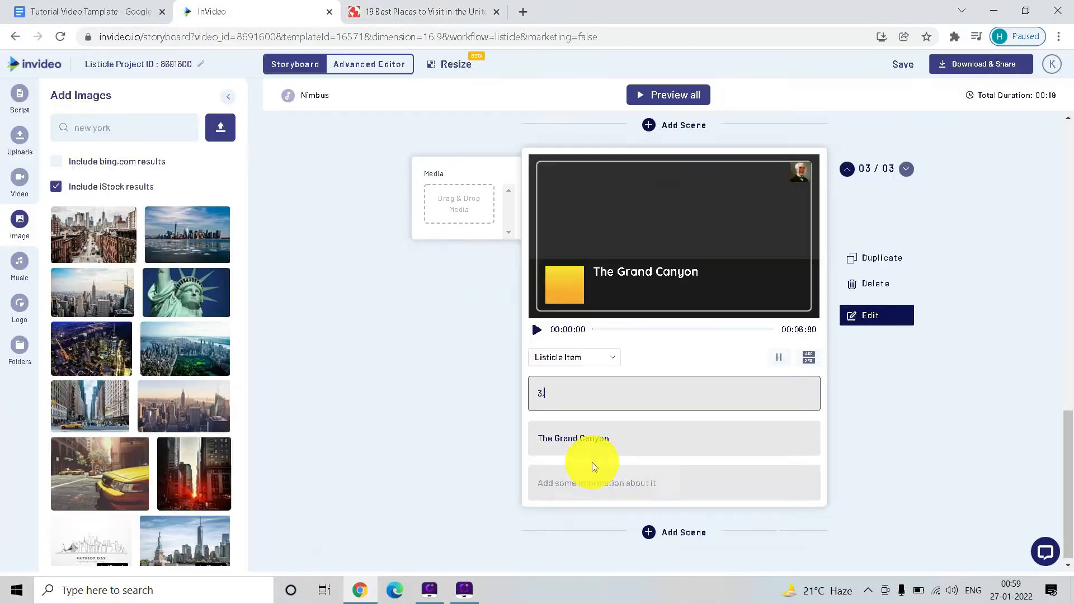
pyautogui.press('Return')
pyautogui.click(581, 328)
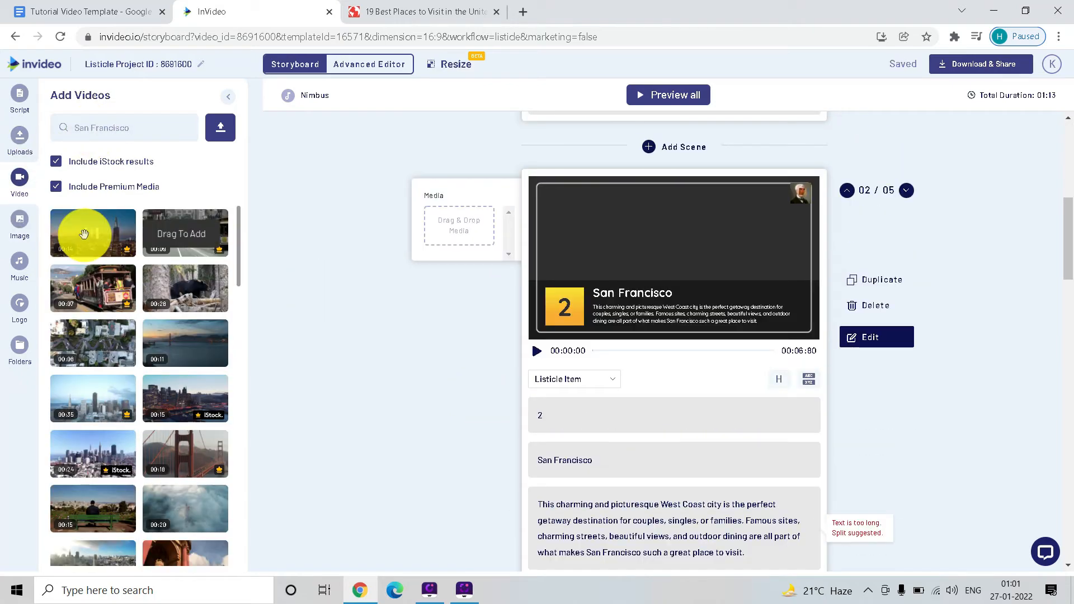
# - Search the stock videos for "Las Vegas" and add the iStock night street clip to the Las Vegas scene's media
pyautogui.click(87, 233)
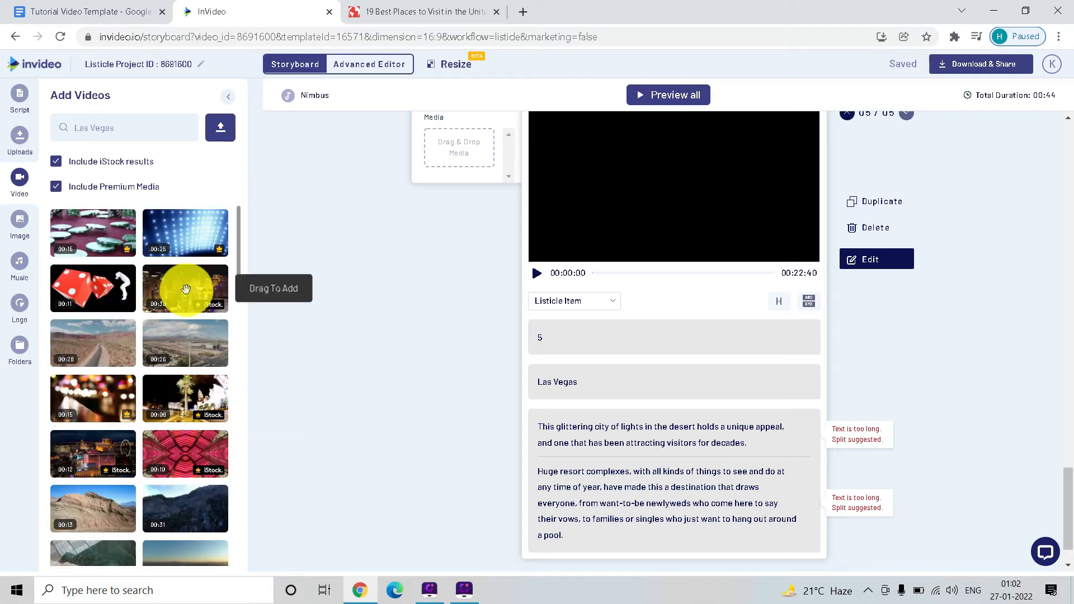
pyautogui.click(185, 289)
pyautogui.click(783, 531)
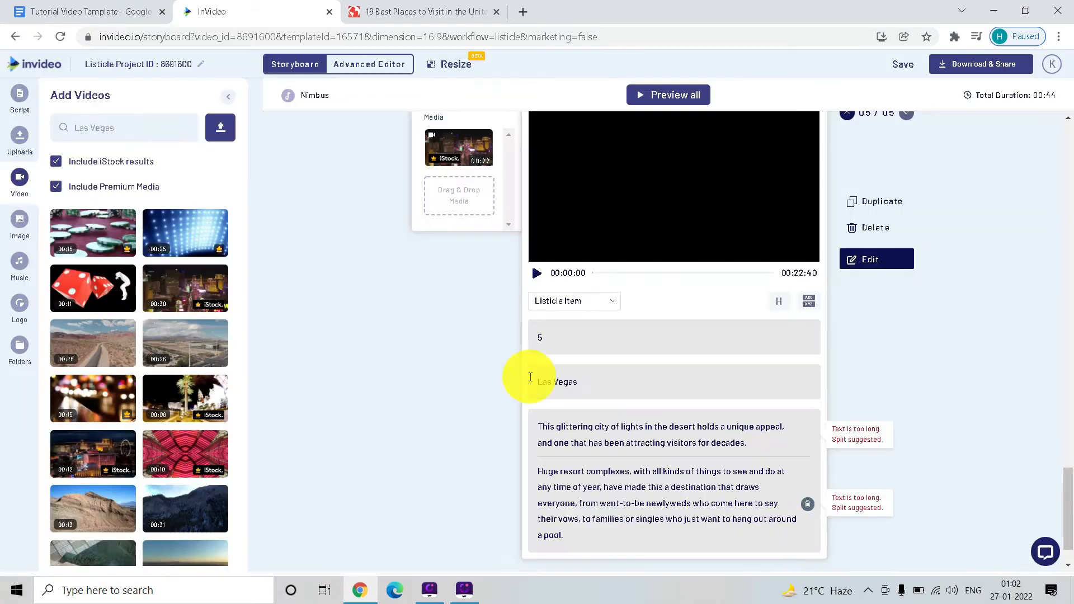
# - Look over the five storyboard scenes from New York to Las Vegas and open the project in the Advanced Editor
pyautogui.scroll(10, 439, 330)
pyautogui.scroll(8, 440, 330)
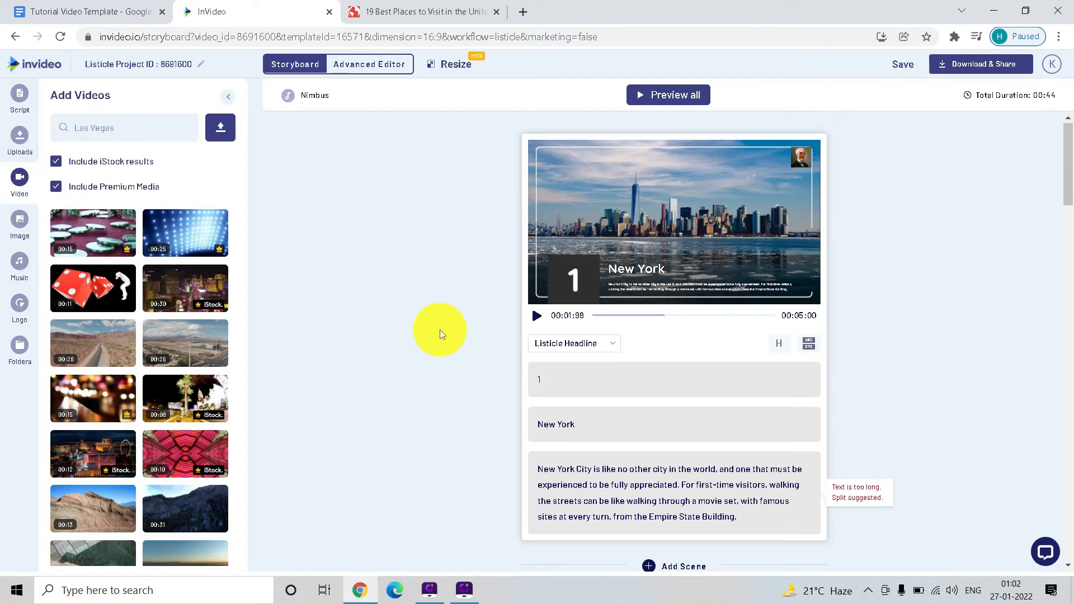
pyautogui.scroll(-18, 439, 330)
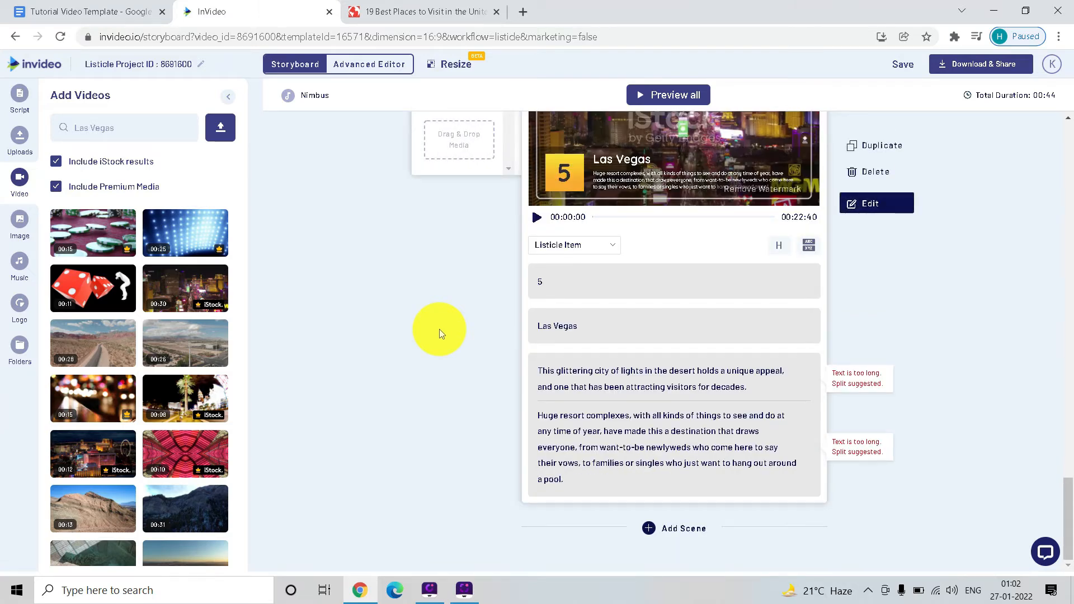
pyautogui.scroll(12, 439, 329)
pyautogui.scroll(8, 439, 329)
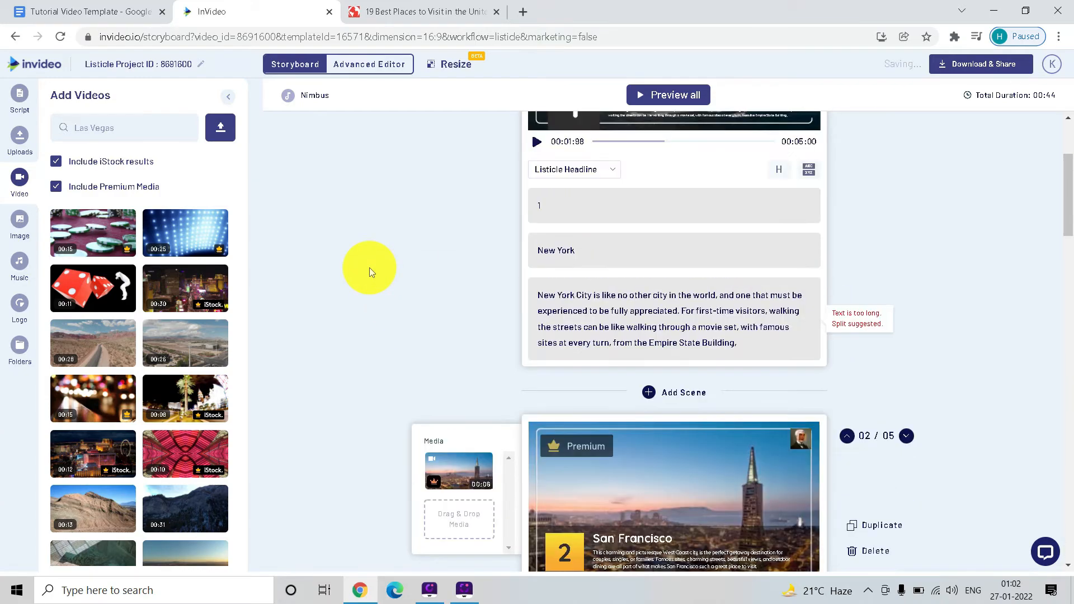
pyautogui.scroll(3, 369, 267)
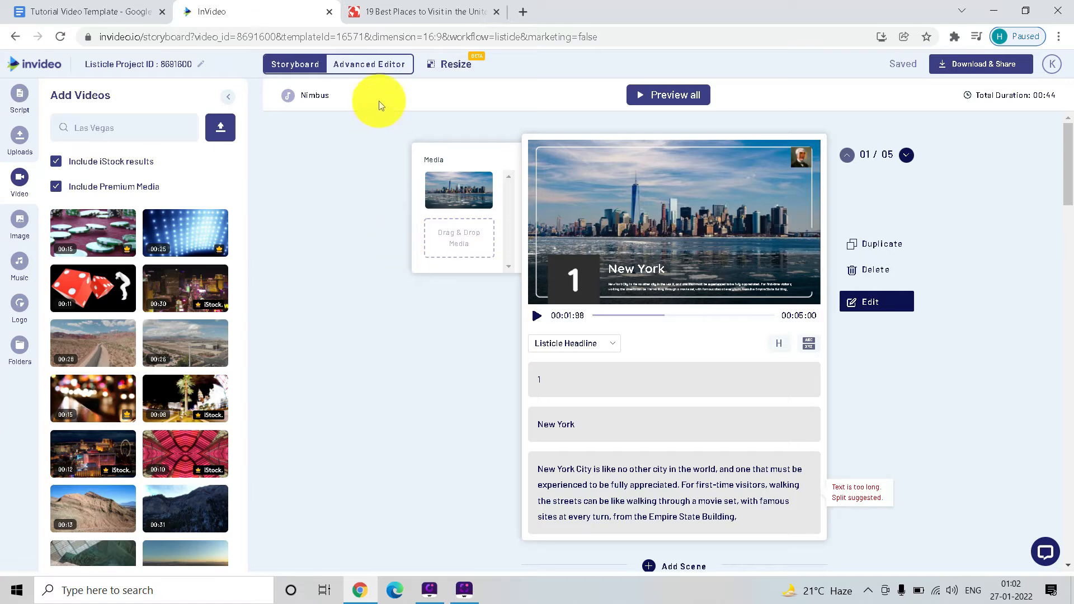
pyautogui.click(372, 70)
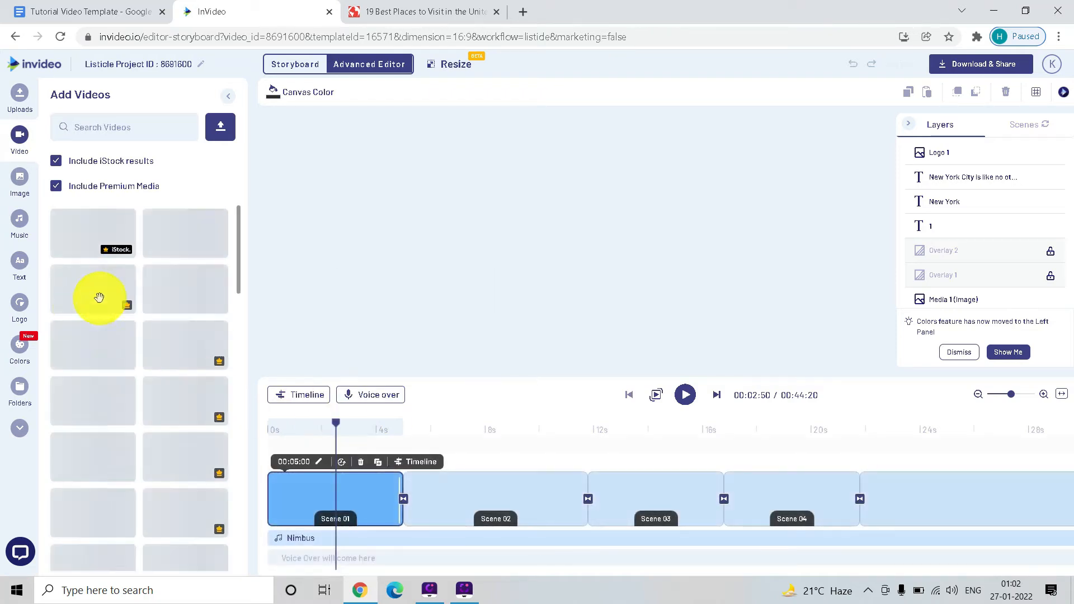
# - Set the Nimbus music track's volume to 20% and its fade-in to 2 s
pyautogui.click(300, 538)
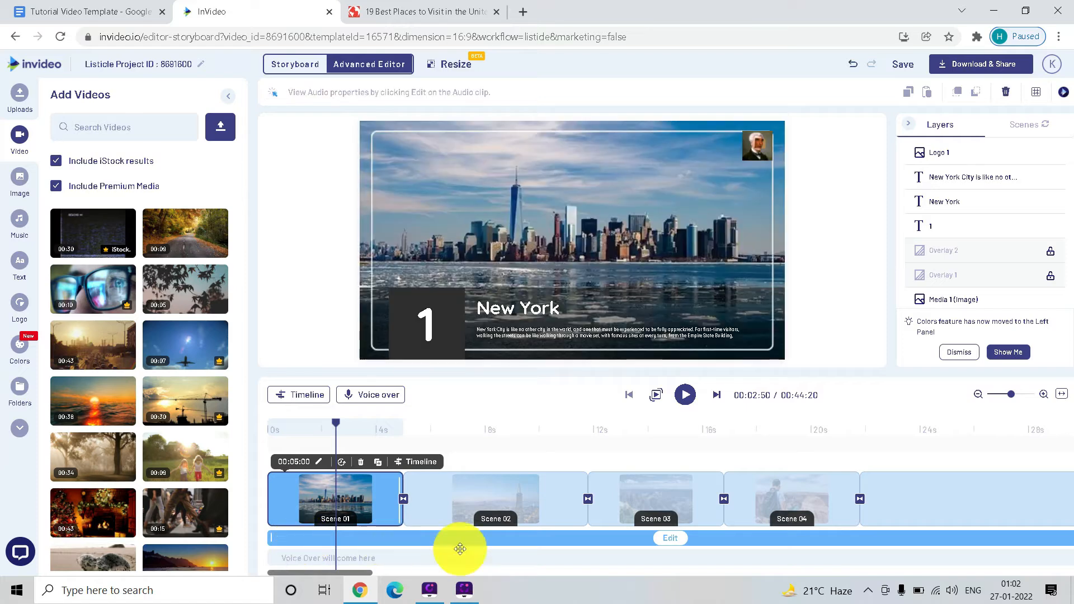
pyautogui.click(670, 538)
pyautogui.click(668, 540)
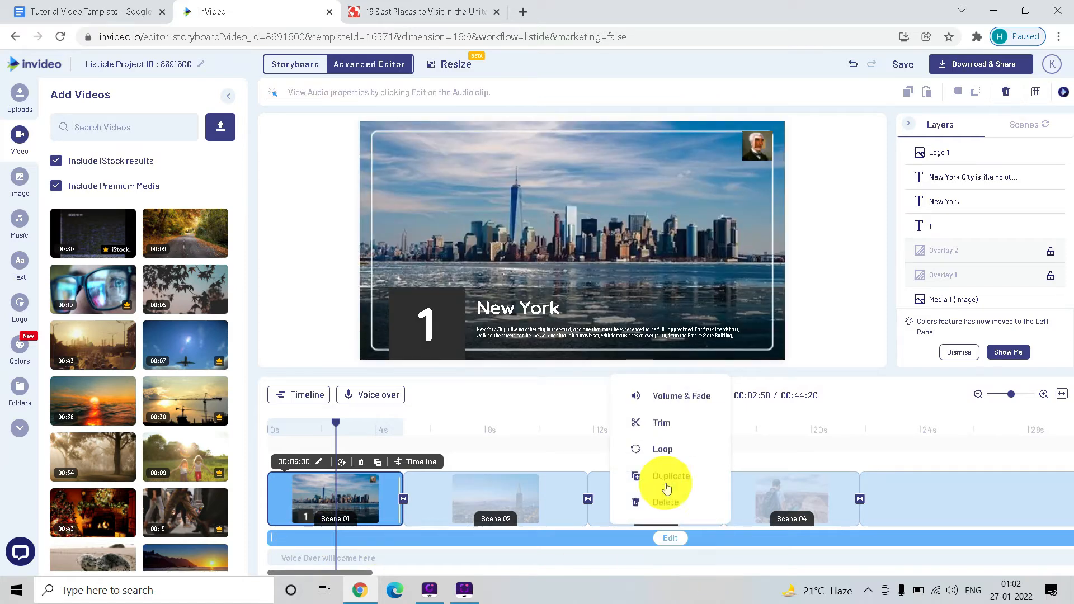
pyautogui.click(665, 395)
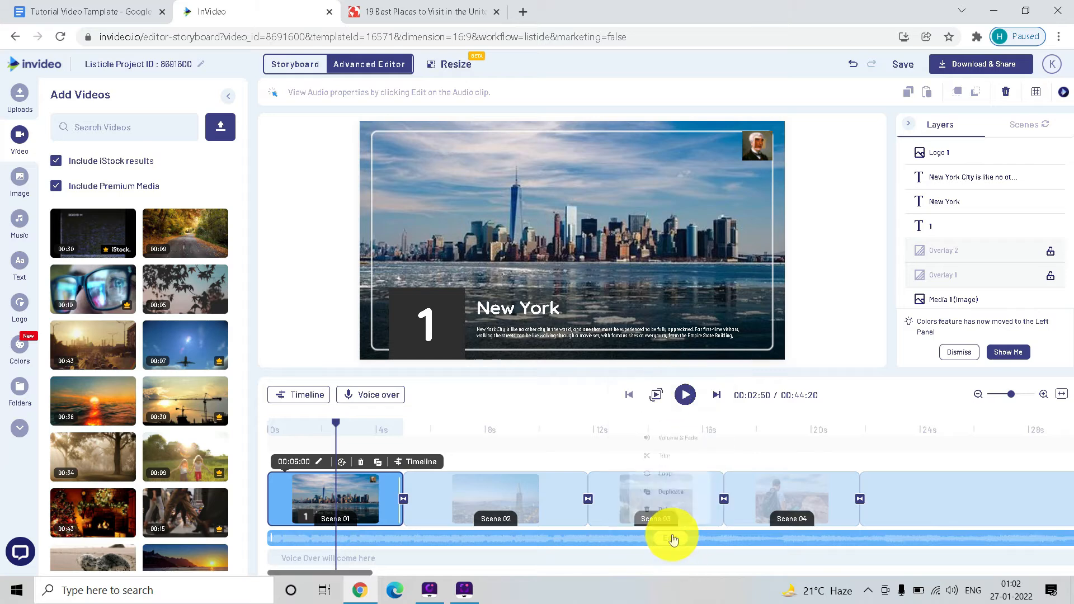
pyautogui.click(672, 537)
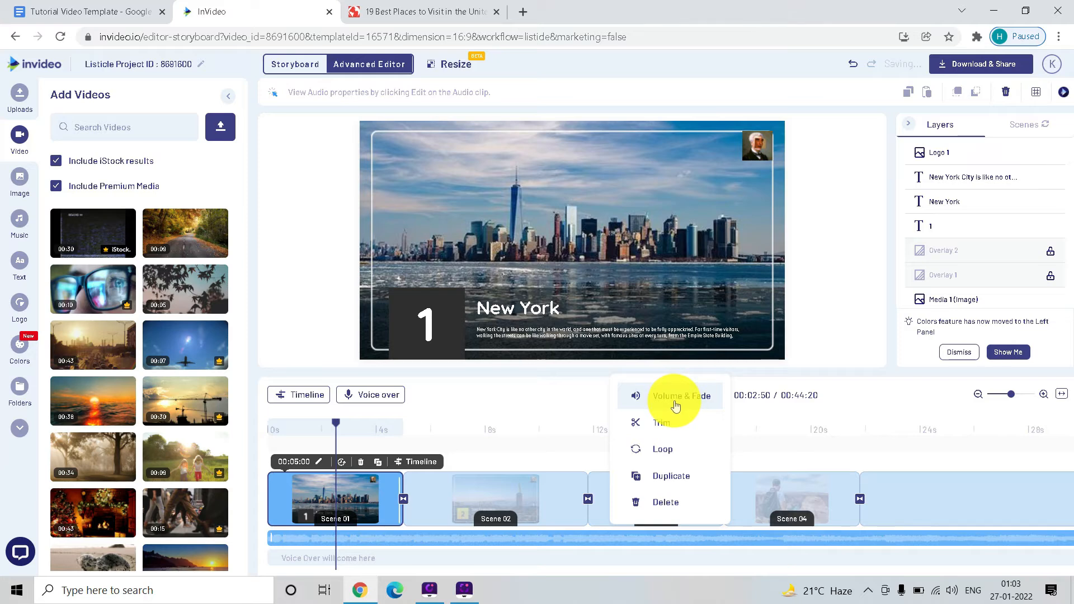
pyautogui.click(676, 406)
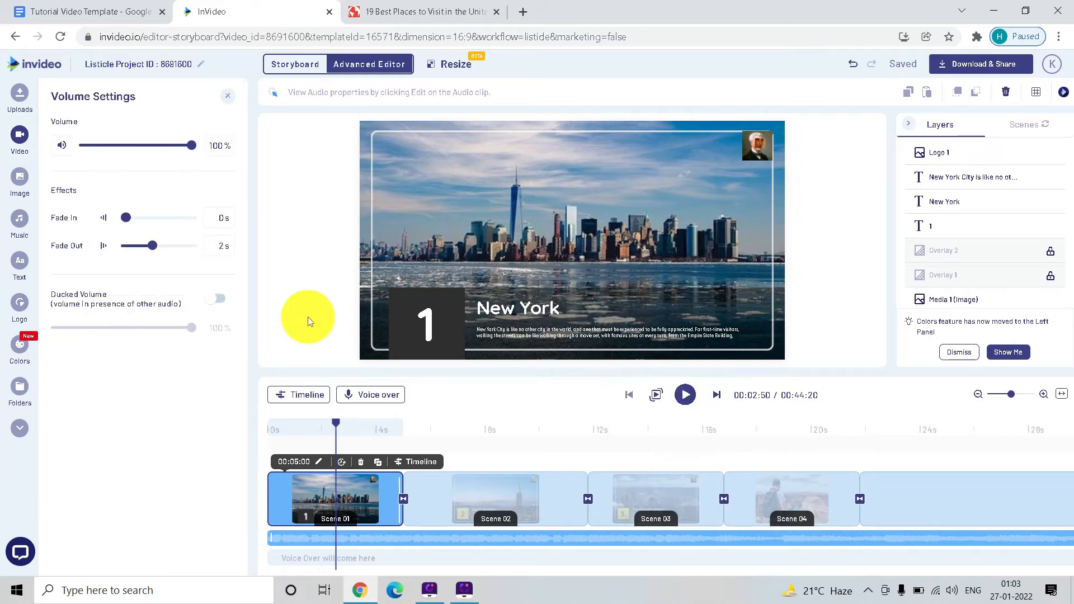
pyautogui.moveTo(194, 146); pyautogui.dragTo(118, 151)
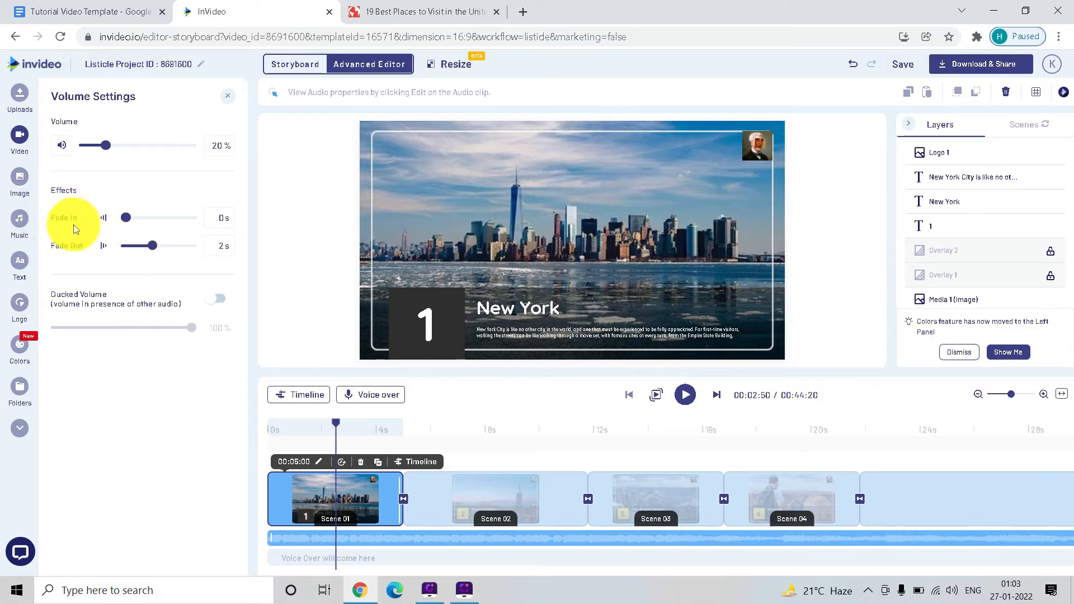
pyautogui.moveTo(124, 223); pyautogui.dragTo(152, 218)
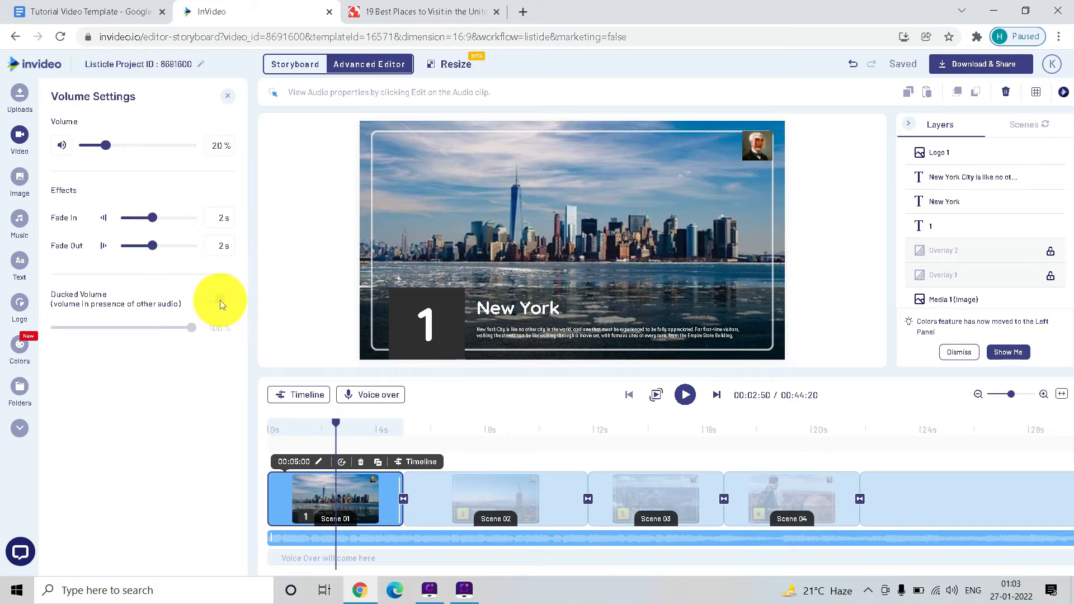
# - Look through the stock music genres and the tracks in the Rock genre
pyautogui.click(20, 219)
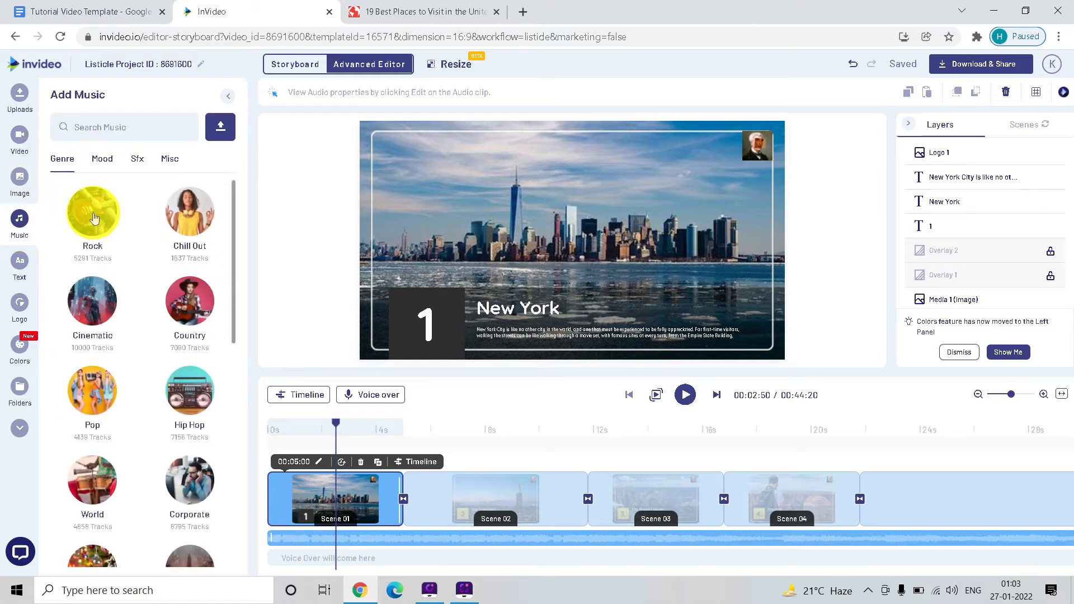
pyautogui.click(94, 216)
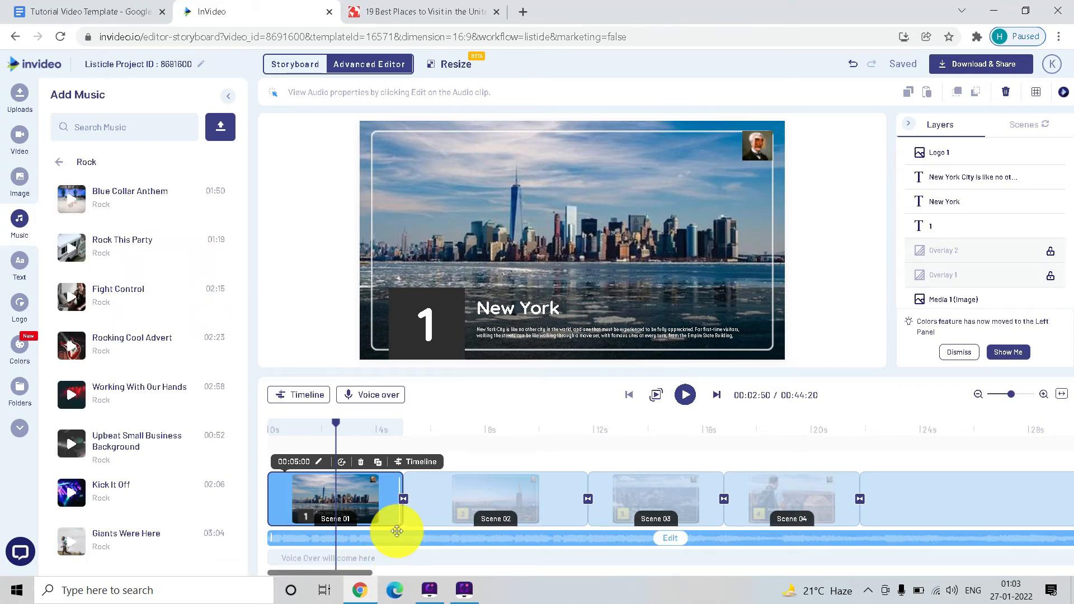
pyautogui.click(58, 162)
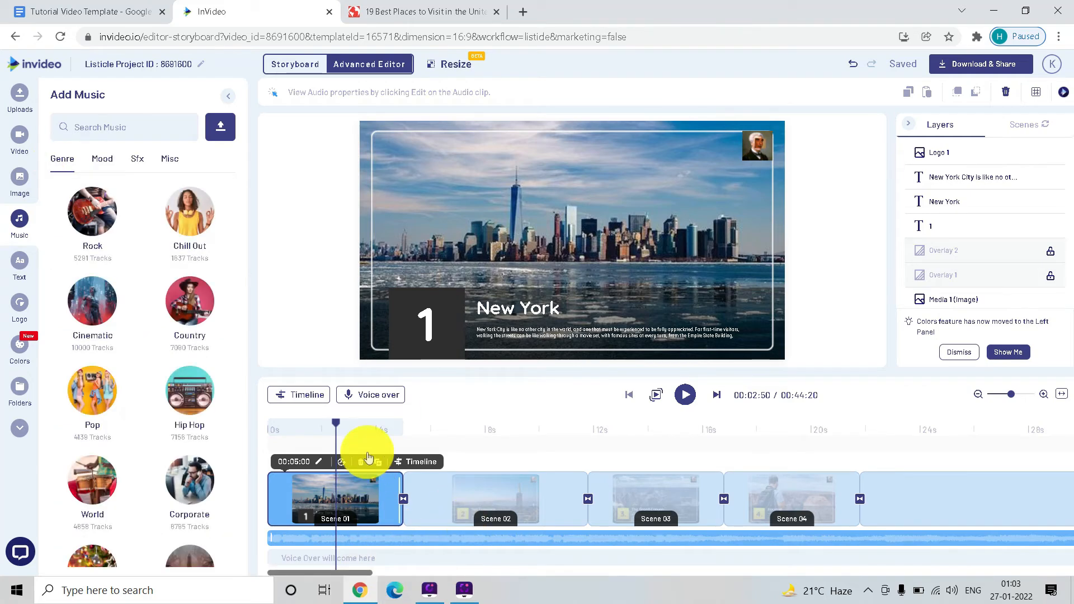
# - Set up an automated text-to-speech voice-over for the New York scene in US English with the Matthew voice
pyautogui.click(389, 400)
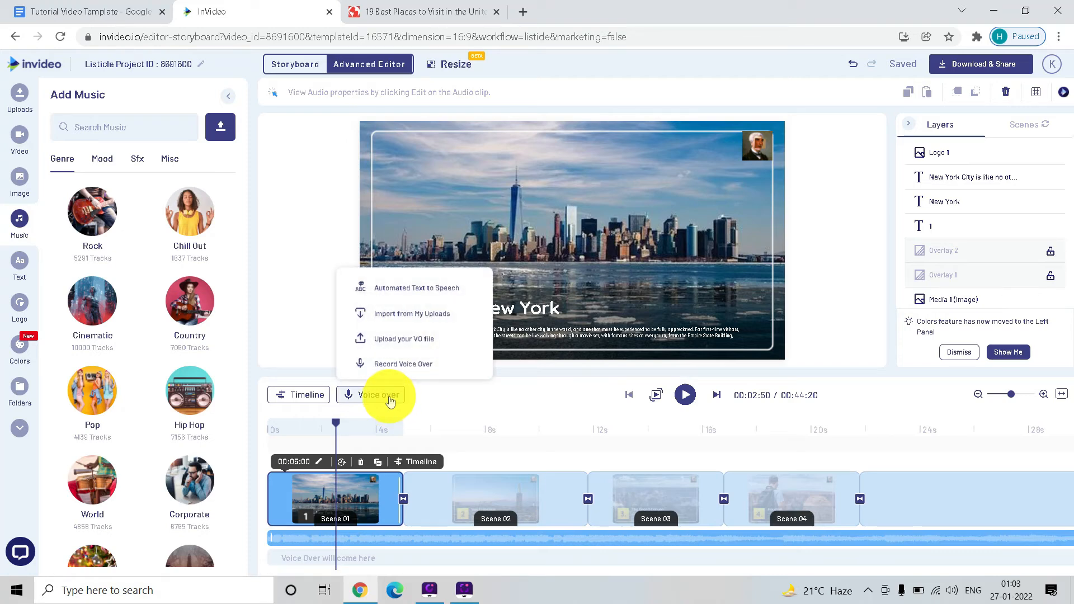
pyautogui.moveTo(392, 401)
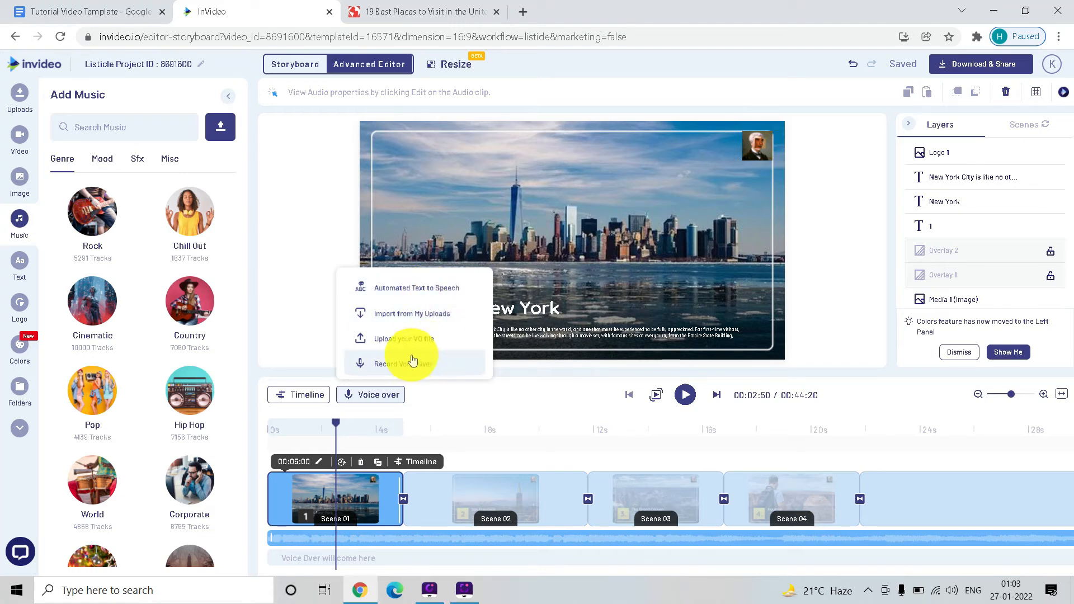
pyautogui.click(404, 287)
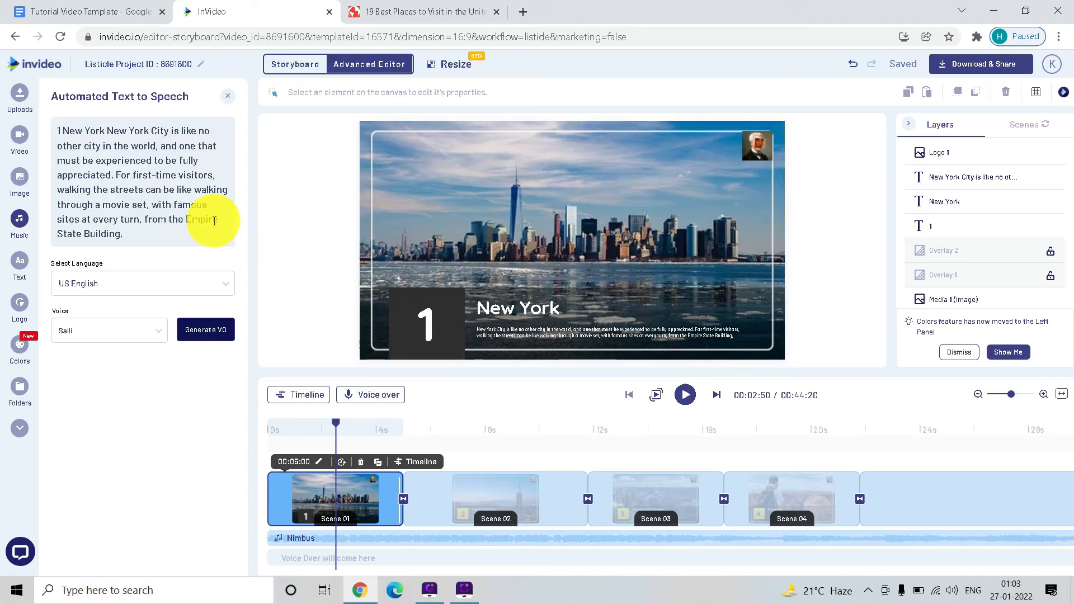
pyautogui.click(136, 287)
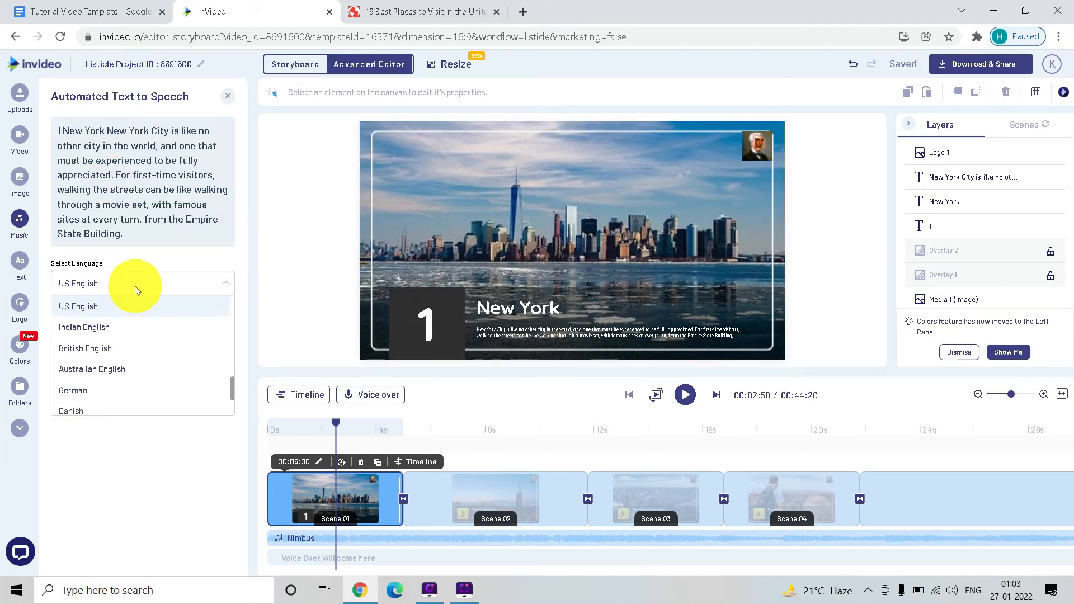
pyautogui.click(92, 307)
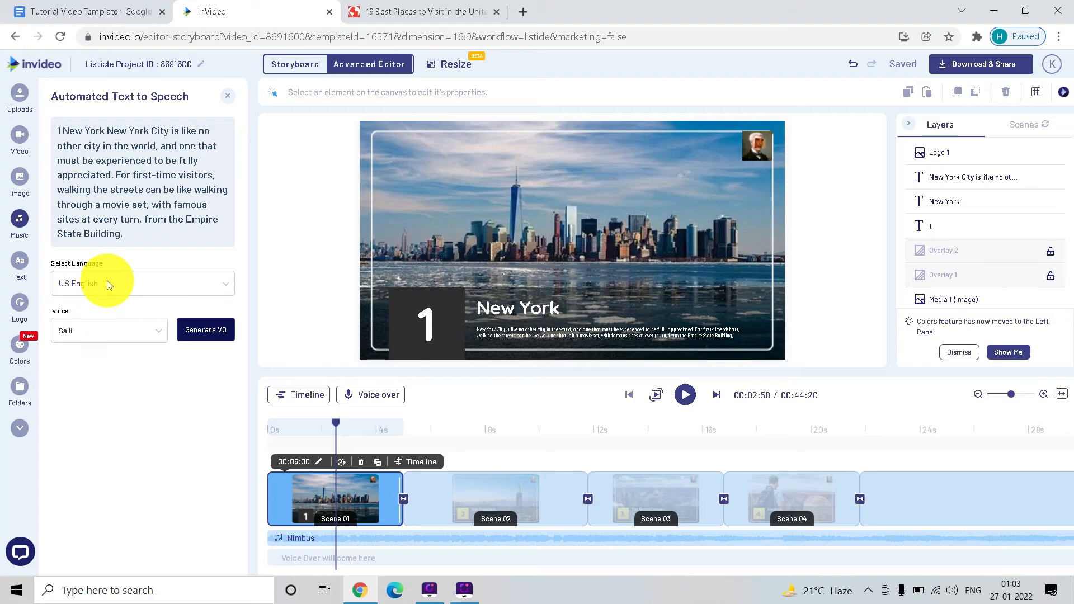
pyautogui.click(115, 331)
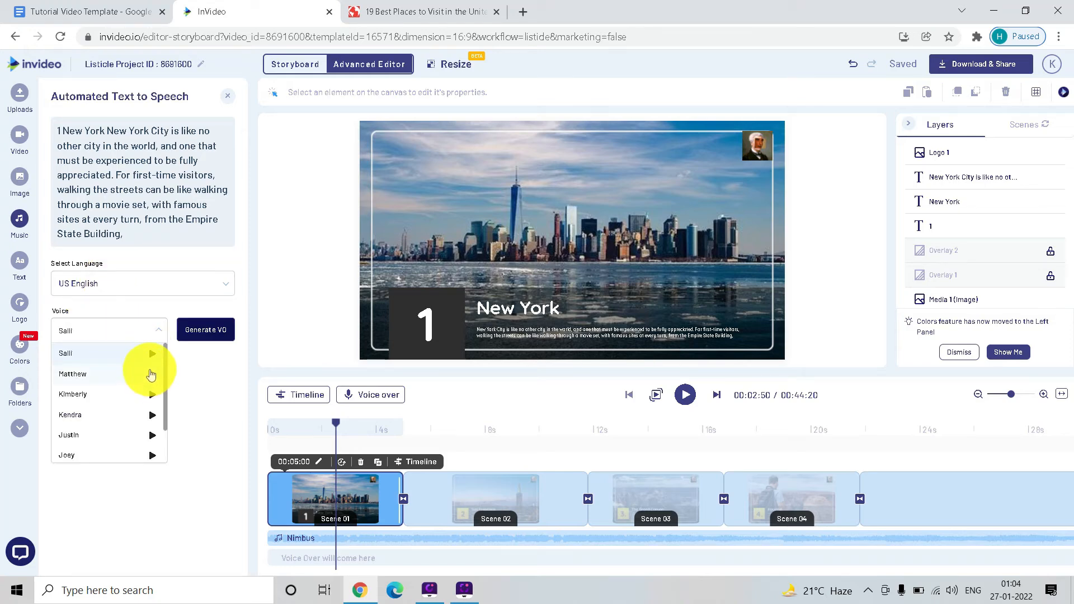
pyautogui.click(129, 378)
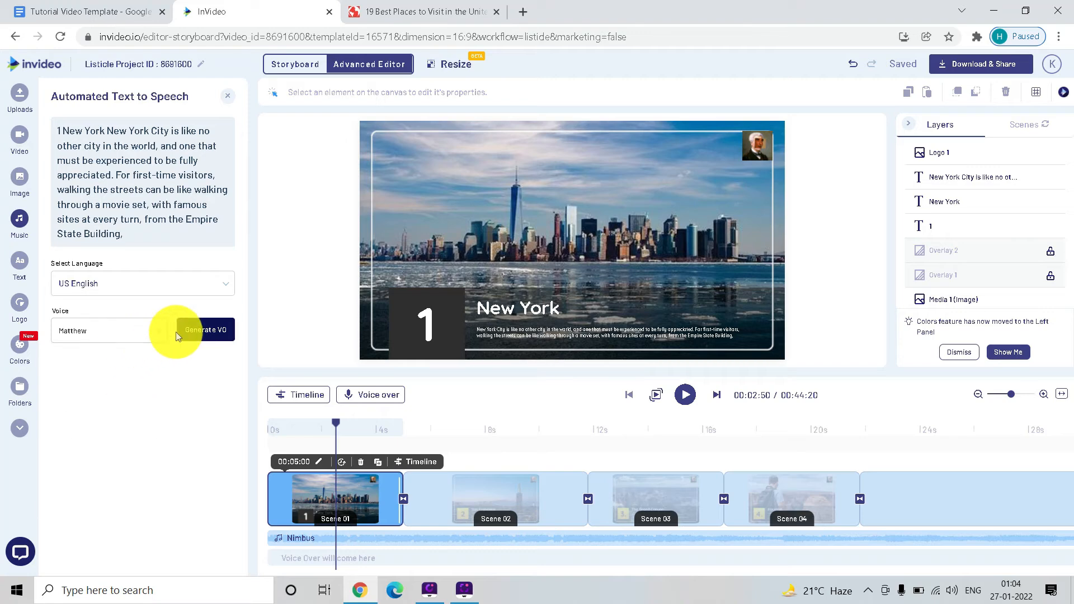
# - Generate the voice-over, listen to part of it, and add automated voice-over to all scenes
pyautogui.click(193, 328)
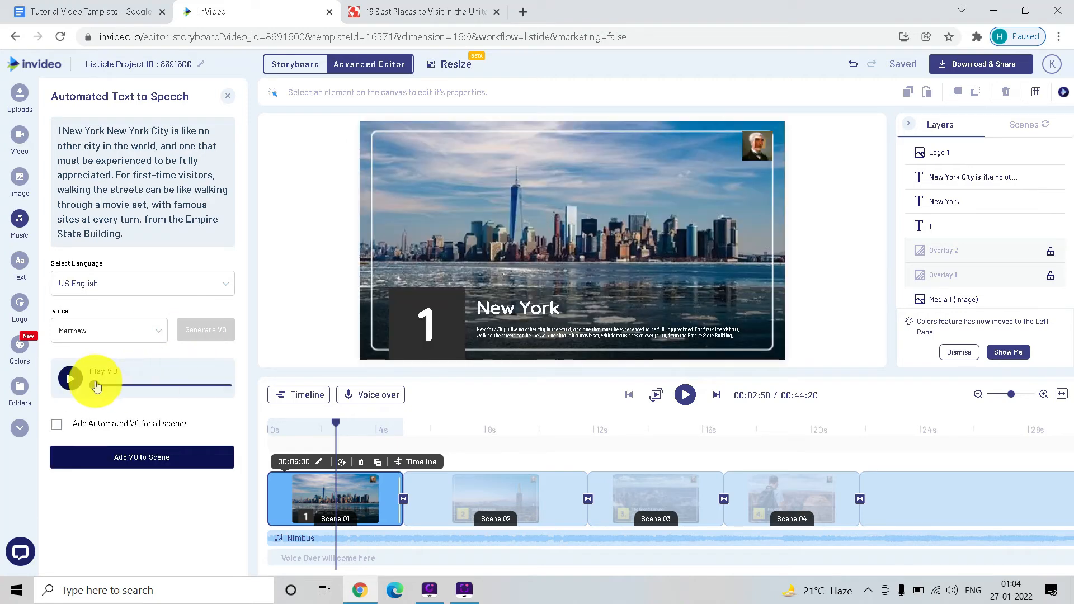
pyautogui.click(71, 379)
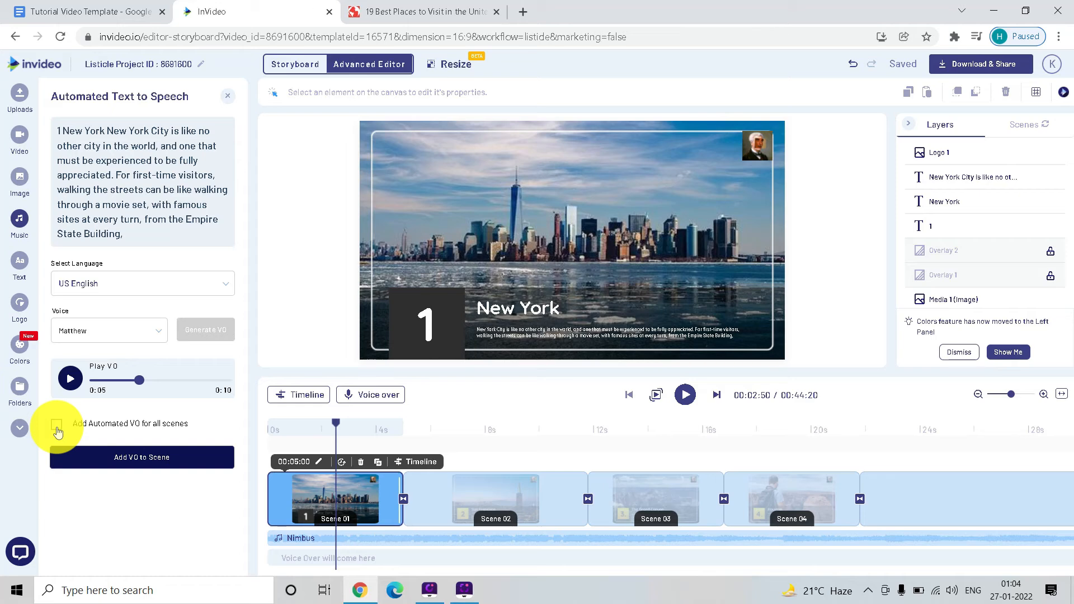
pyautogui.click(125, 452)
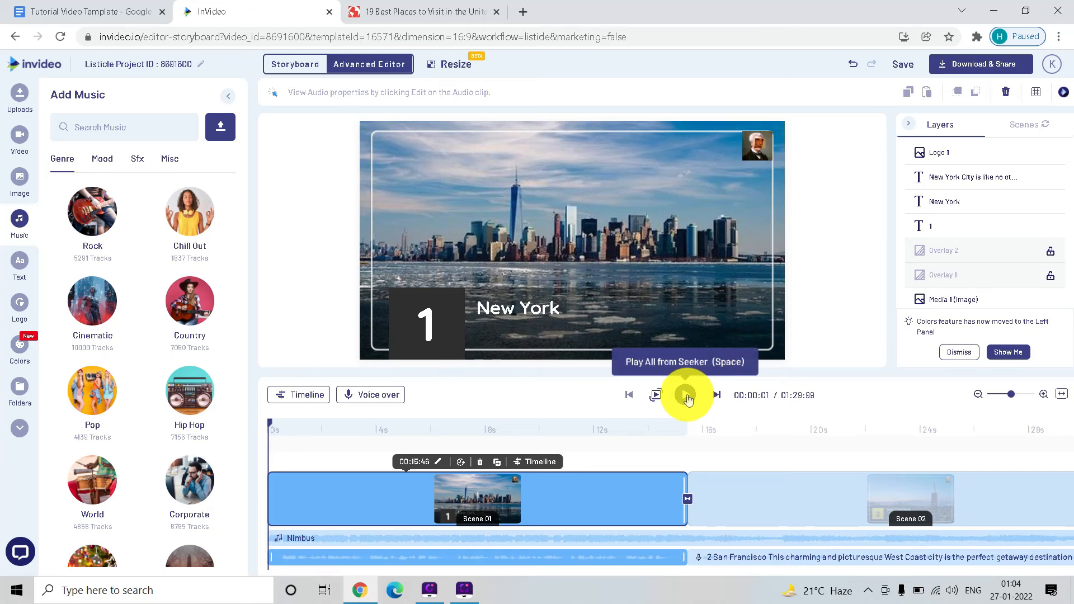
# - Play the video with its voice-over from the start and pause it in the San Francisco scene
pyautogui.click(686, 396)
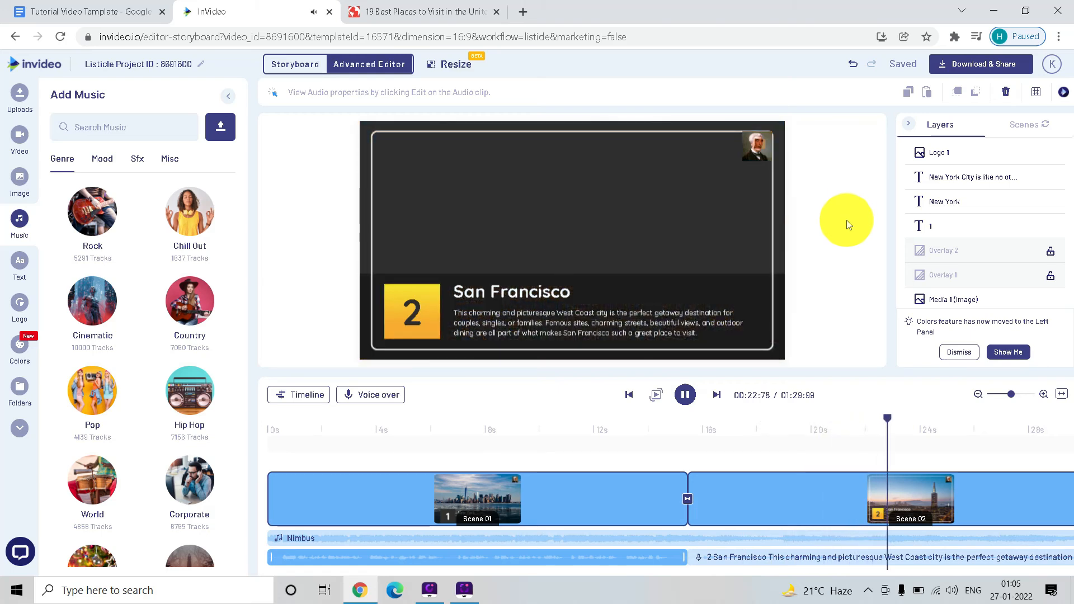
pyautogui.click(684, 395)
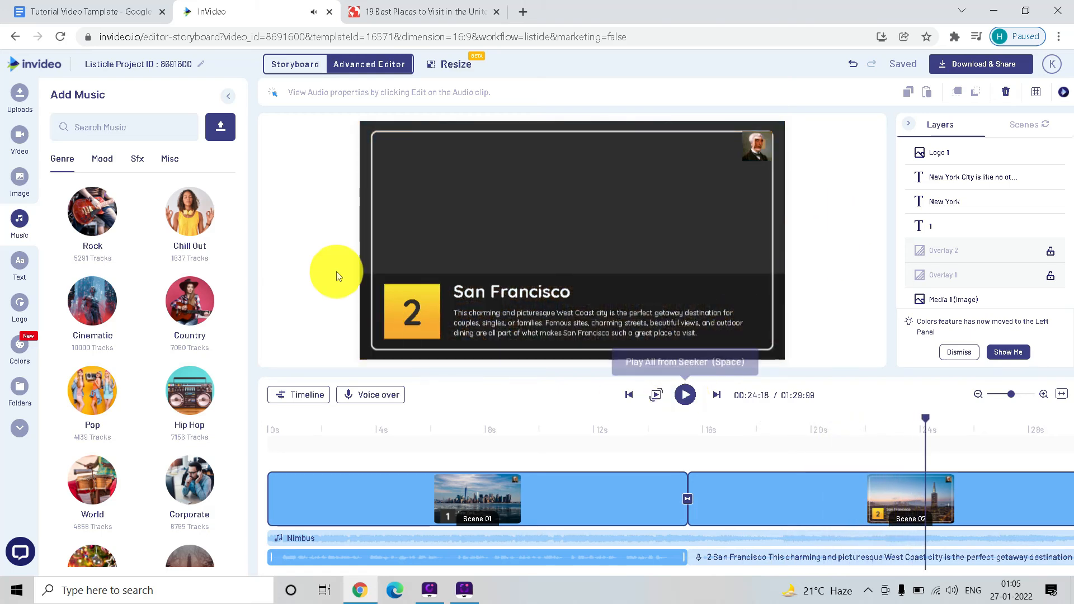
pyautogui.click(279, 313)
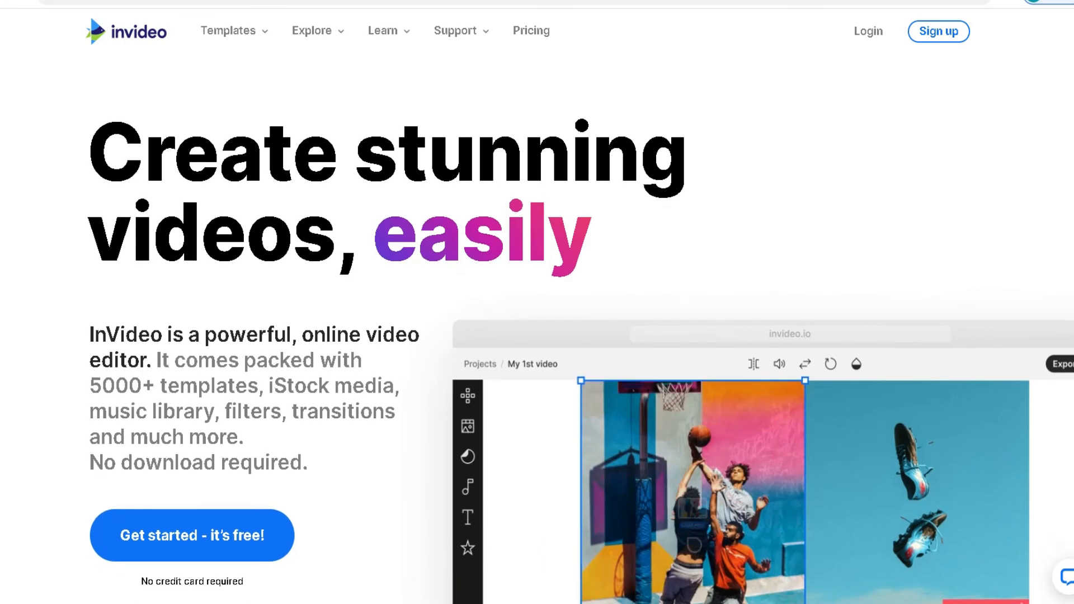
# - Look over the InVideo homepage's ratings, templates, stock media, video editing, audio and brand kit sections
pyautogui.scroll(-1, 610, 563)
pyautogui.scroll(-6, 581, 361)
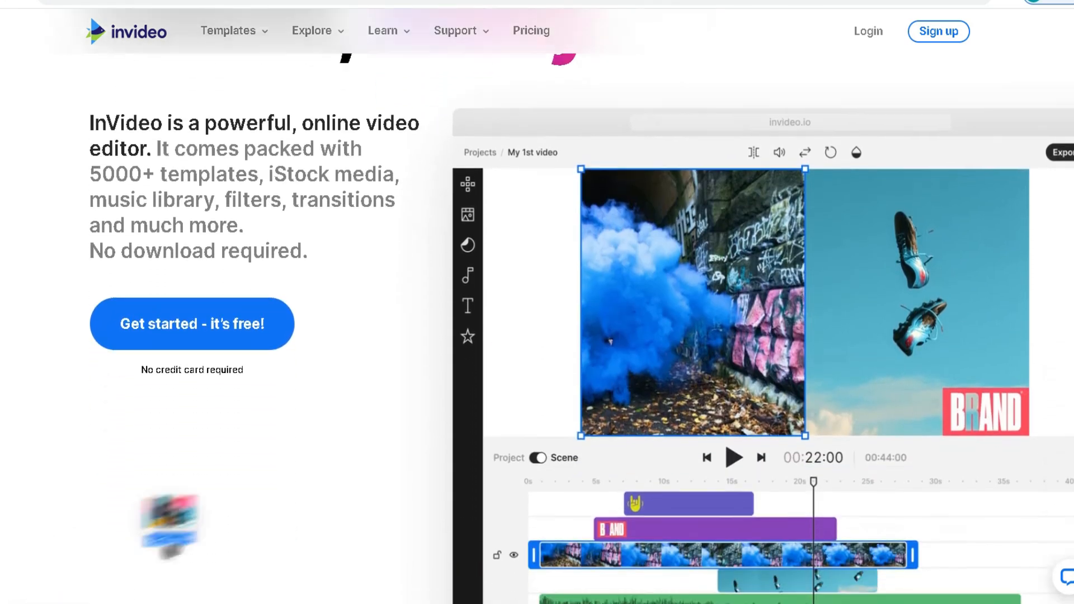
pyautogui.scroll(-6, 537, 302)
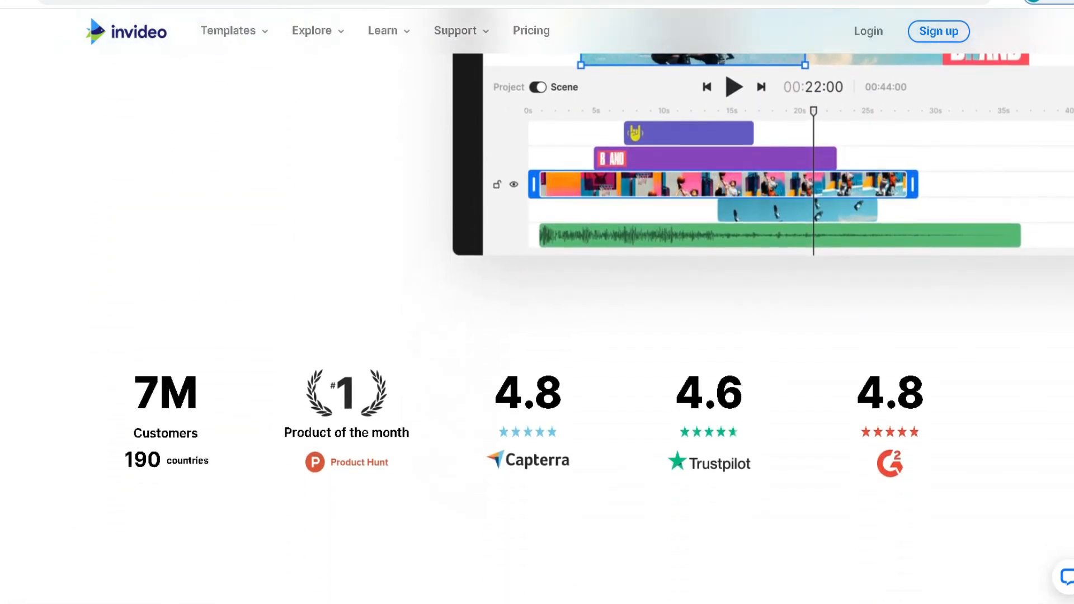
pyautogui.scroll(-6, 537, 302)
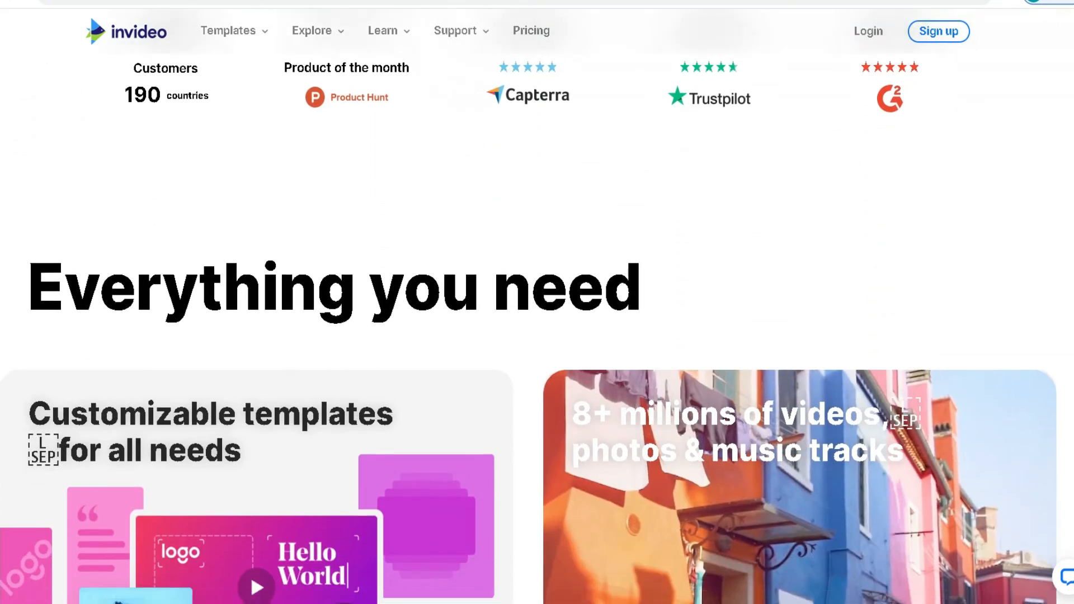
pyautogui.scroll(-6, 537, 302)
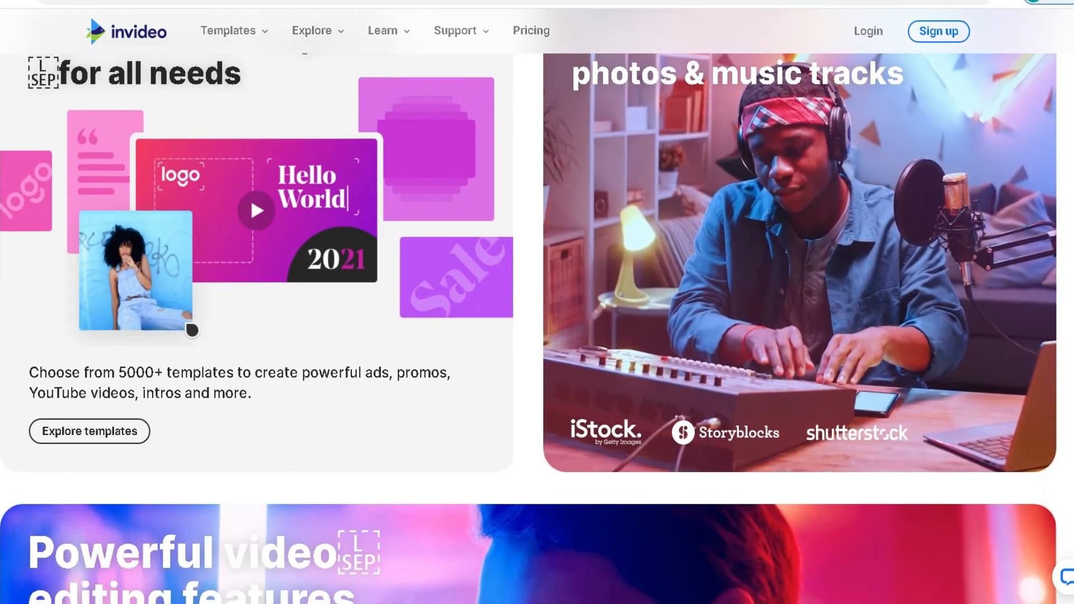
pyautogui.scroll(-6, 537, 302)
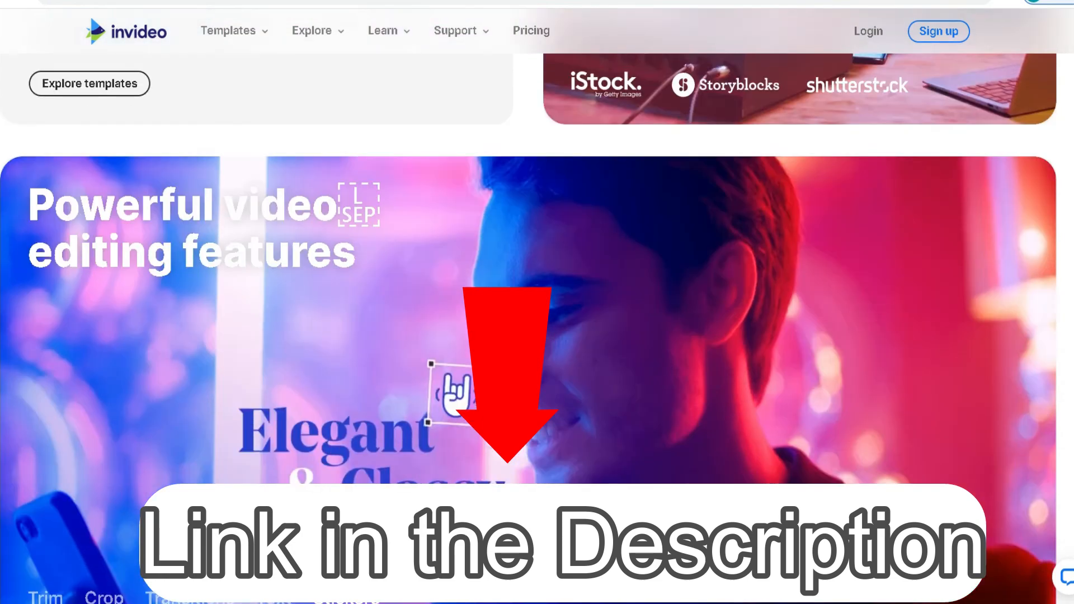
pyautogui.scroll(-5, 537, 302)
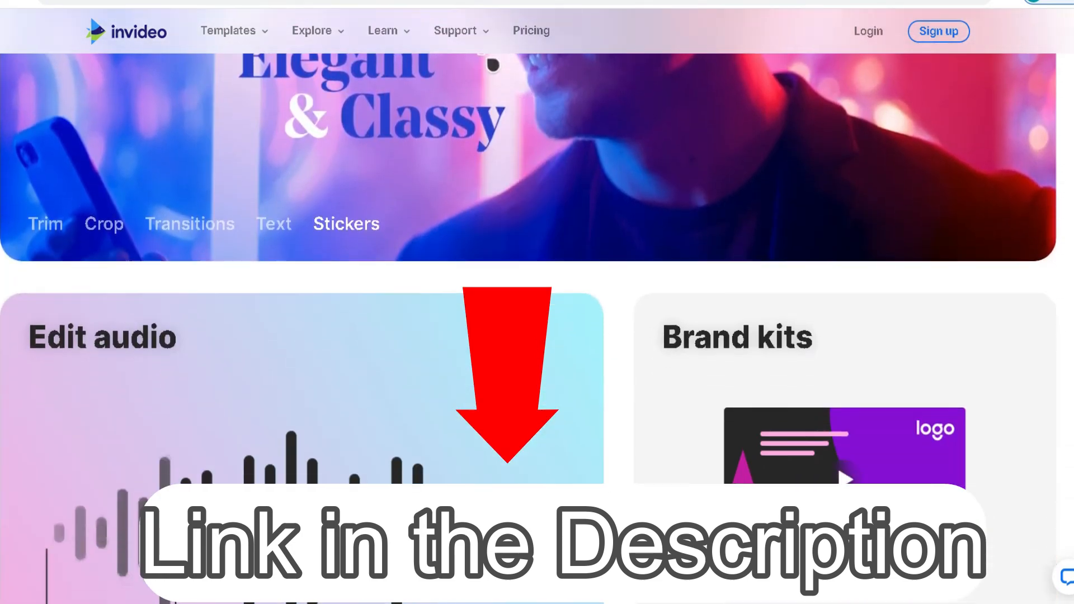